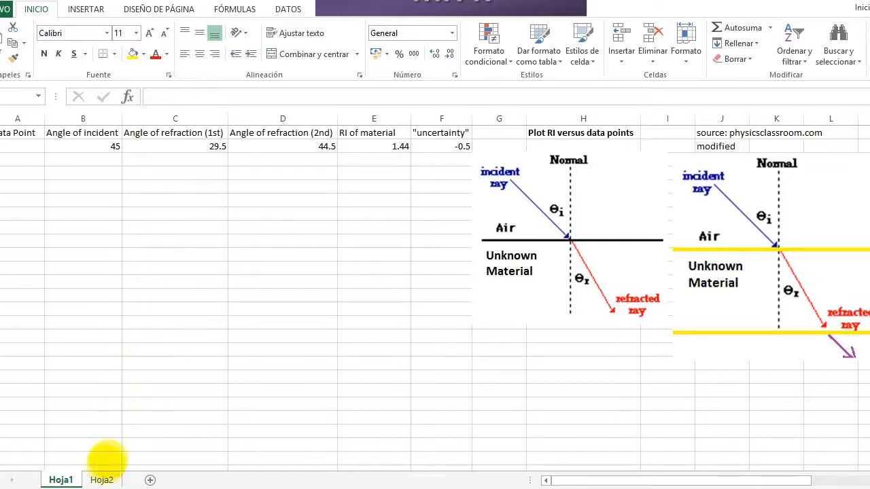
Step: Open sheet Hoja2 and examine its table of incident angles with the first and second refraction angles
{"action": "left_click", "coordinate": [102, 479]}
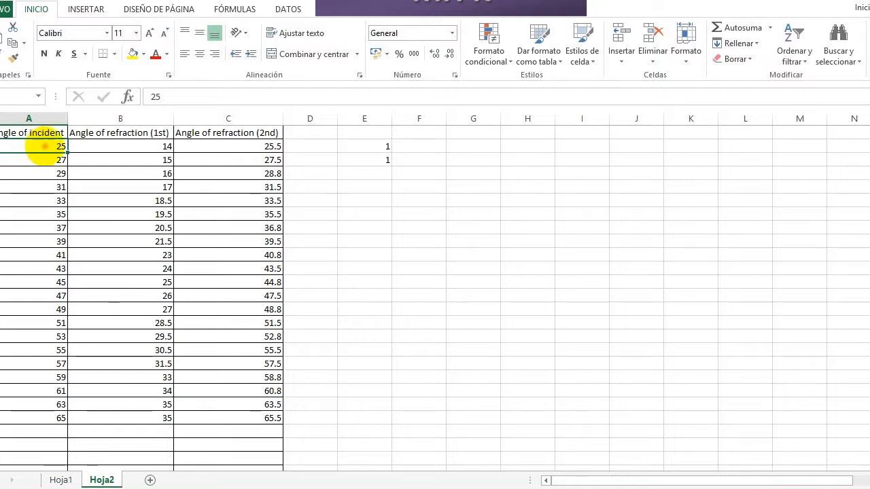
{"action": "mouse_move", "coordinate": [40, 147]}
{"action": "left_mouse_down"}
{"action": "mouse_move", "coordinate": [15, 431]}
{"action": "mouse_move", "coordinate": [23, 420]}
{"action": "left_mouse_up"}
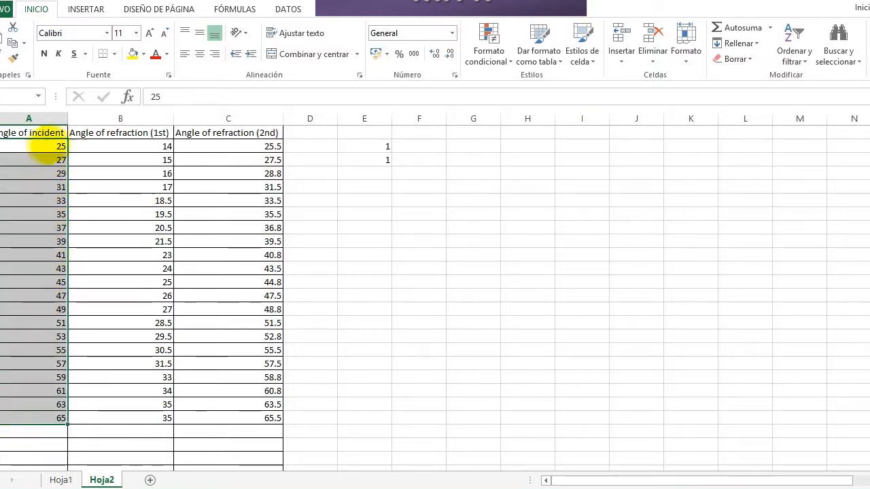
{"action": "left_click", "coordinate": [44, 146]}
{"action": "left_click_drag", "start_coordinate": [91, 145], "coordinate": [218, 143]}
{"action": "left_click_drag", "start_coordinate": [53, 158], "coordinate": [217, 152]}
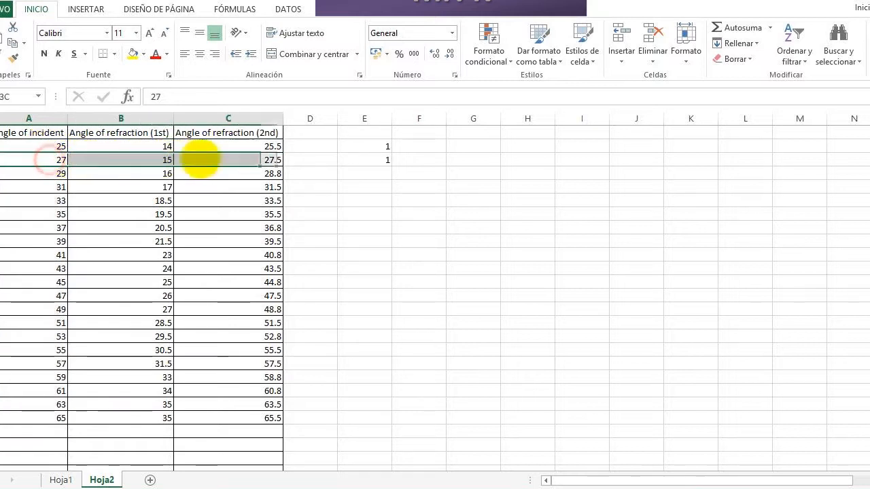
{"action": "left_click_drag", "start_coordinate": [46, 172], "coordinate": [218, 172]}
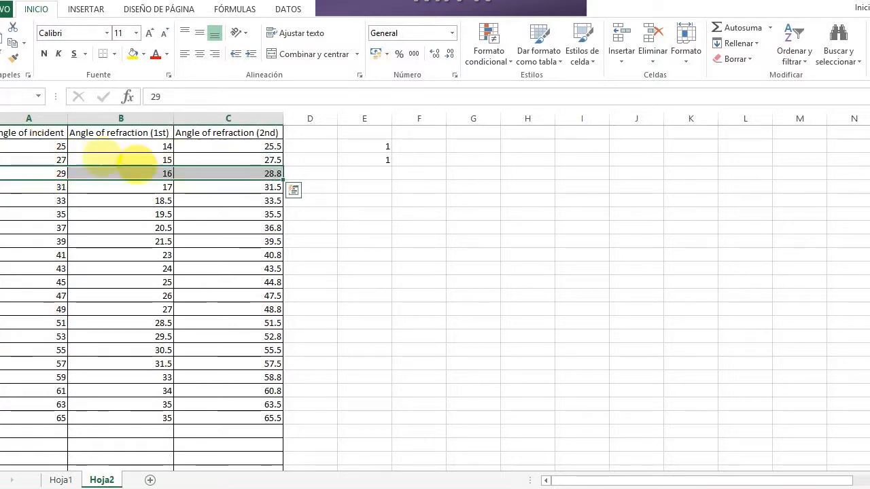
{"action": "left_click", "coordinate": [45, 146]}
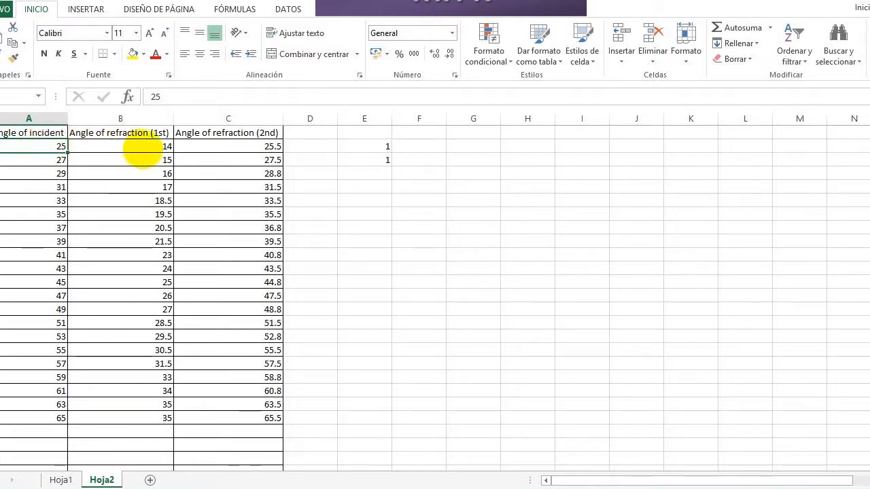
{"action": "left_click", "coordinate": [143, 147]}
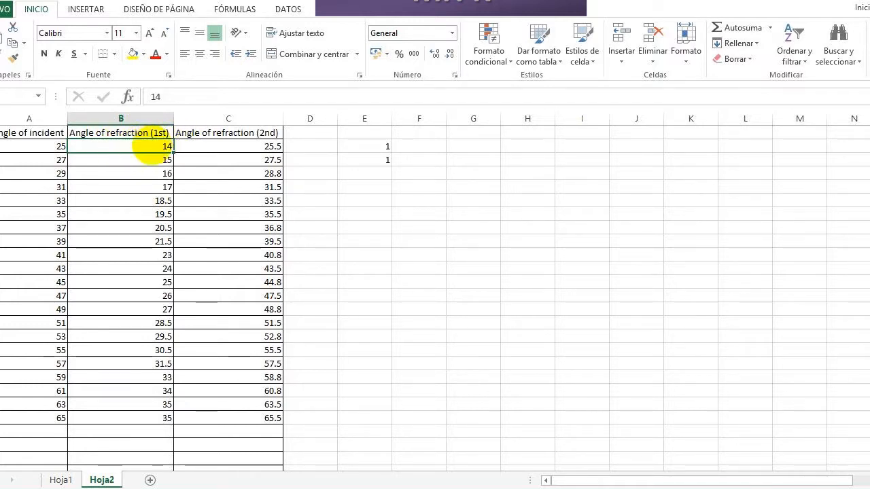
{"action": "left_click", "coordinate": [231, 145]}
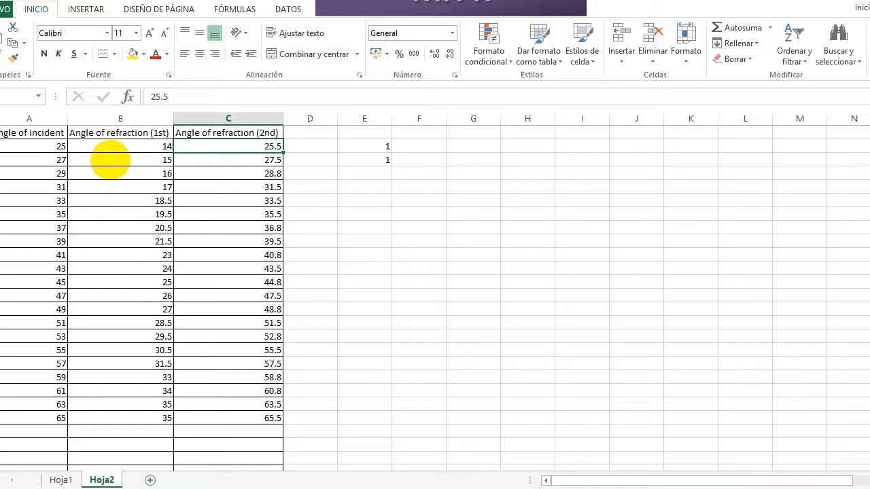
Step: Copy all the angle values in A2:C22 of Hoja2 and paste them into Hoja1 starting at cell B2
{"action": "left_click_drag", "start_coordinate": [21, 146], "coordinate": [202, 228]}
{"action": "left_click_drag", "start_coordinate": [215, 256], "coordinate": [233, 417]}
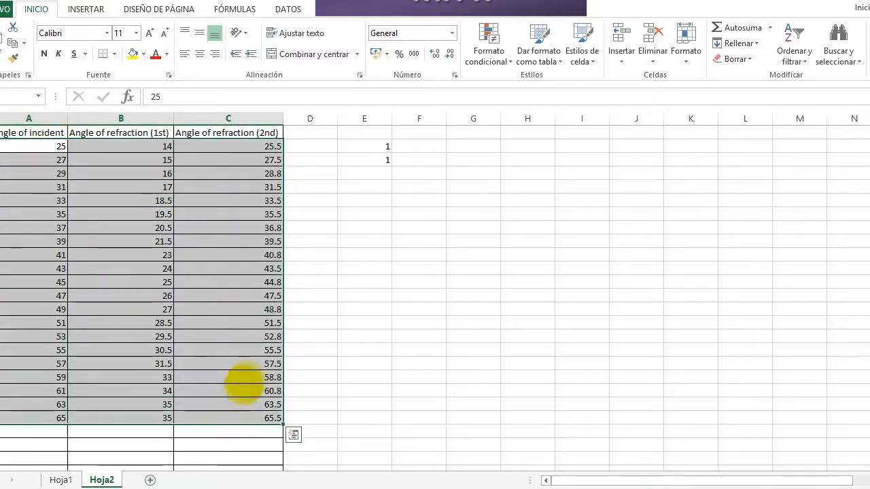
{"action": "key", "text": "ctrl+c"}
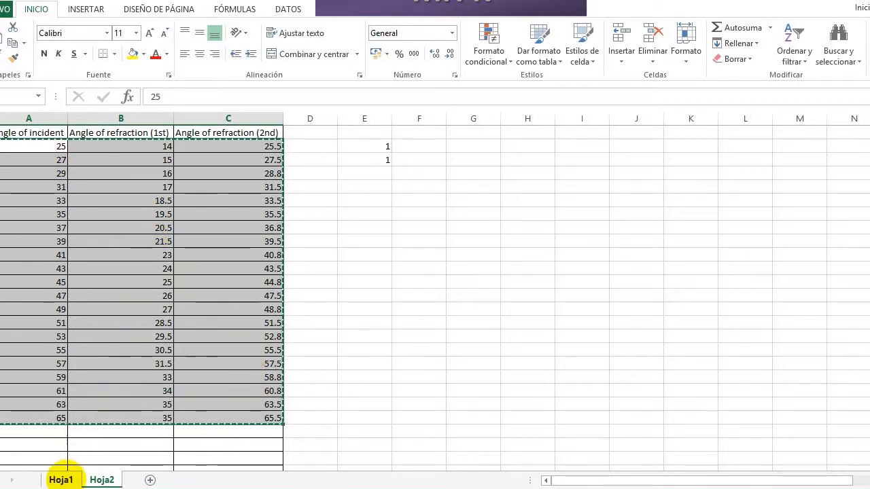
{"action": "left_click", "coordinate": [61, 480]}
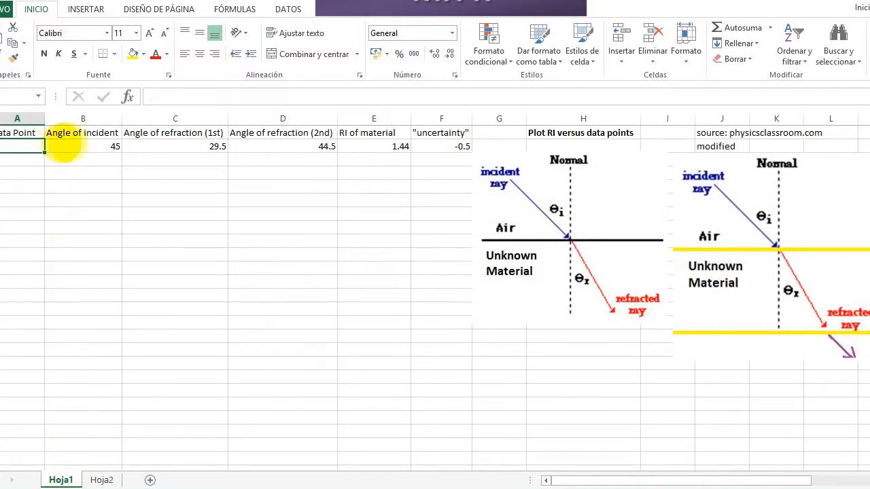
{"action": "left_click", "coordinate": [97, 144]}
{"action": "left_click", "coordinate": [194, 146]}
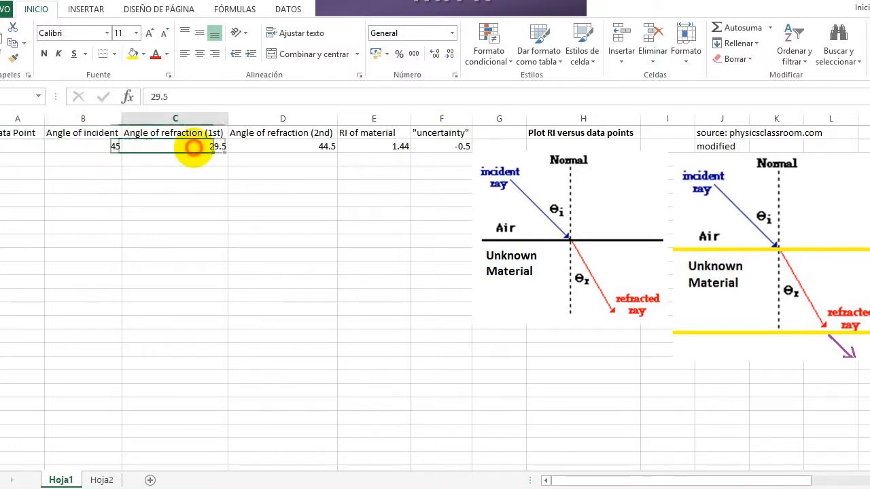
{"action": "left_click", "coordinate": [257, 147]}
{"action": "left_click", "coordinate": [116, 147]}
{"action": "key", "text": "ctrl+v"}
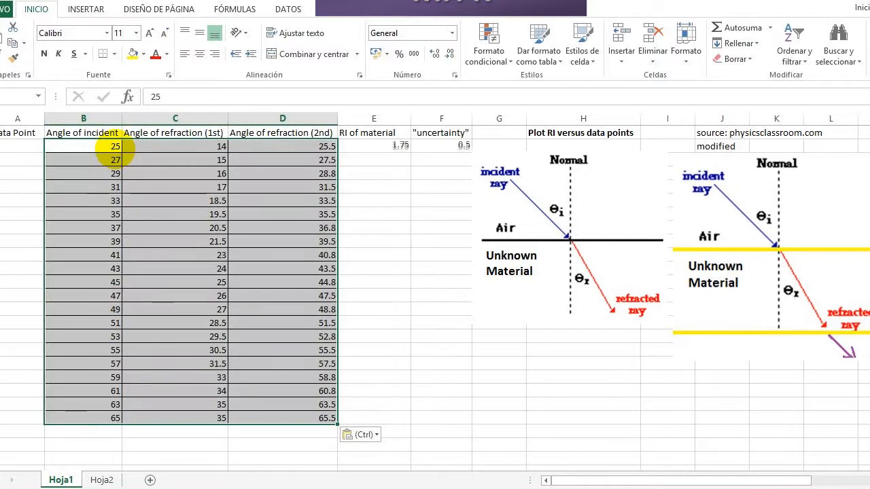
Step: Examine the RI of material and "uncertainty" cells in row 2, plus the pasted first refraction angles
{"action": "left_click", "coordinate": [320, 147]}
{"action": "left_click", "coordinate": [365, 143]}
{"action": "left_click", "coordinate": [462, 147]}
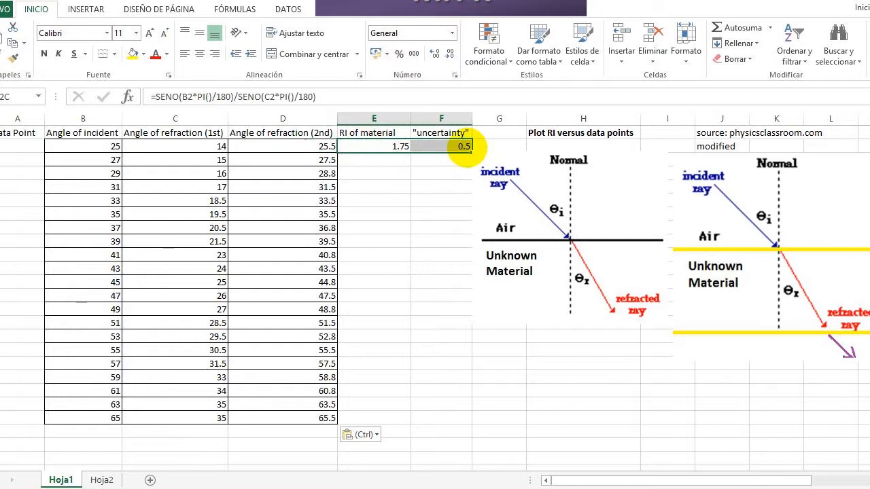
{"action": "left_click", "coordinate": [402, 146]}
{"action": "left_click", "coordinate": [384, 161]}
{"action": "left_click", "coordinate": [22, 136]}
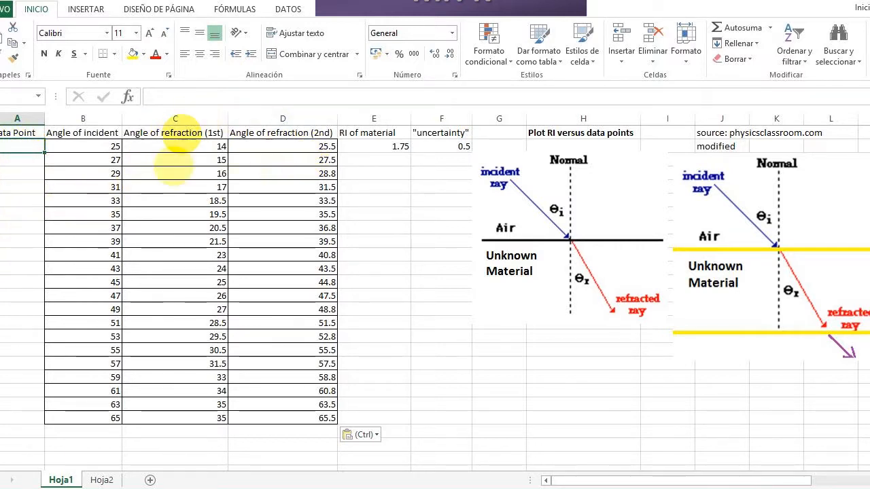
{"action": "left_click_drag", "start_coordinate": [180, 146], "coordinate": [193, 419]}
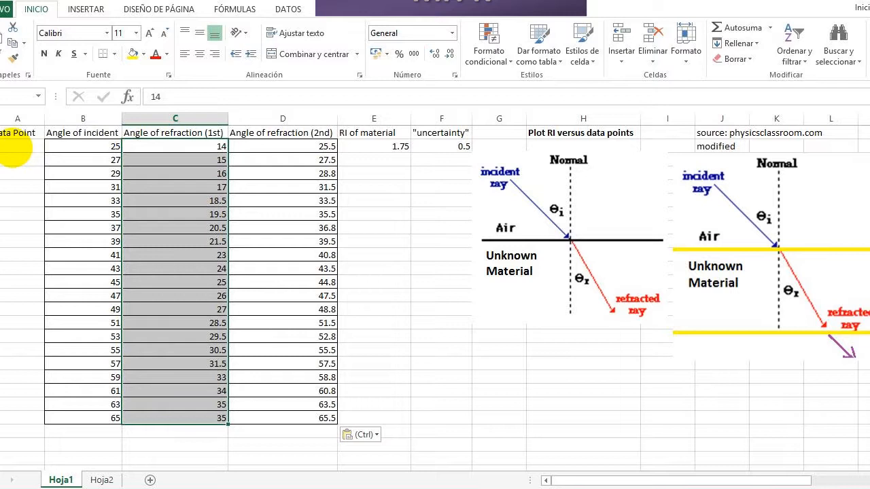
Step: Number the data points in column A from 1 to 21 by entering 1, 2, 3 from A2 and extending the series to row 22
{"action": "left_click", "coordinate": [17, 148]}
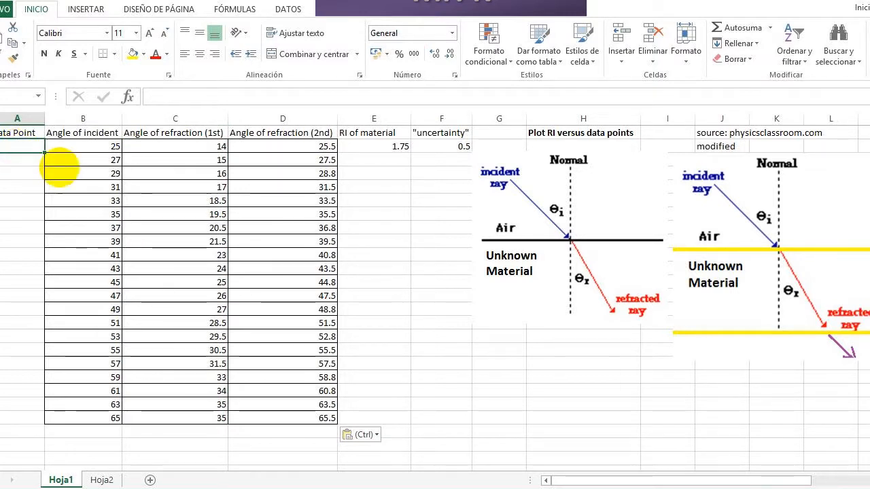
{"action": "type", "text": "1"}
{"action": "key", "text": "Return"}
{"action": "type", "text": "2"}
{"action": "key", "text": "Return"}
{"action": "type", "text": "3"}
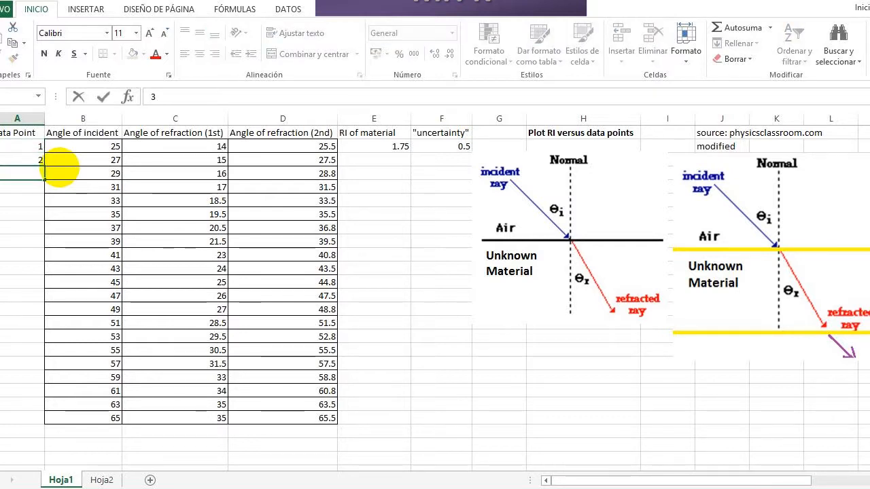
{"action": "key", "text": "Return"}
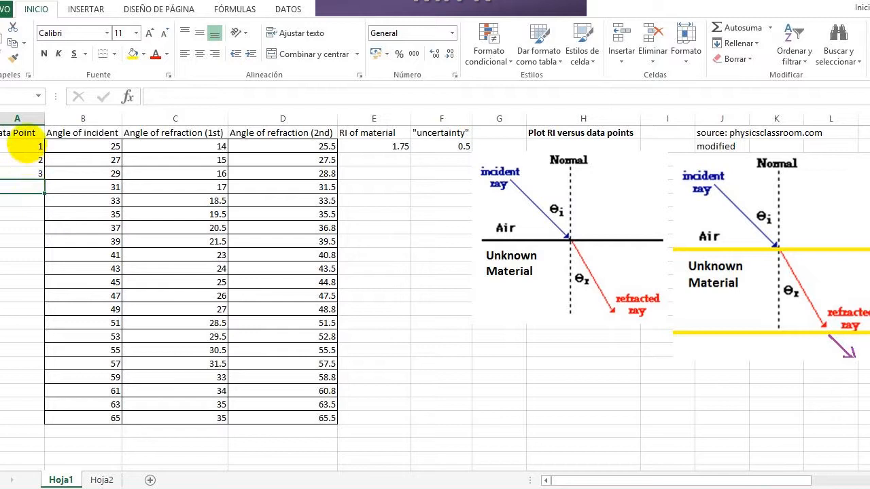
{"action": "left_click_drag", "start_coordinate": [17, 144], "coordinate": [27, 178]}
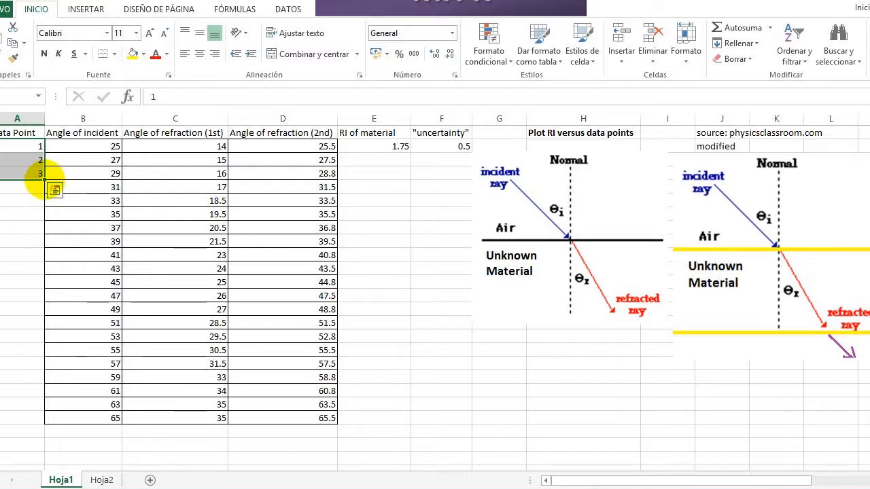
{"action": "left_click_drag", "start_coordinate": [44, 179], "coordinate": [40, 237]}
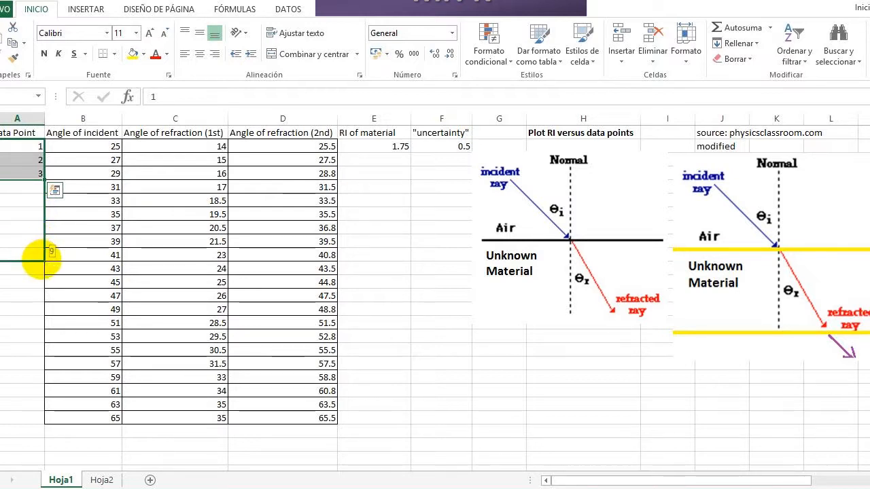
{"action": "left_click_drag", "start_coordinate": [41, 266], "coordinate": [35, 427]}
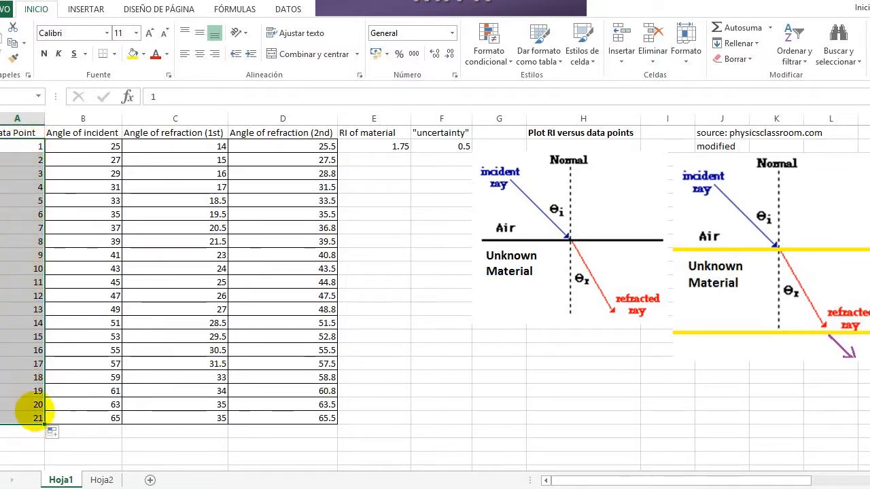
Step: Review the data point numbers, the first refraction angles and the RI of material formula in E2
{"action": "left_click", "coordinate": [34, 418]}
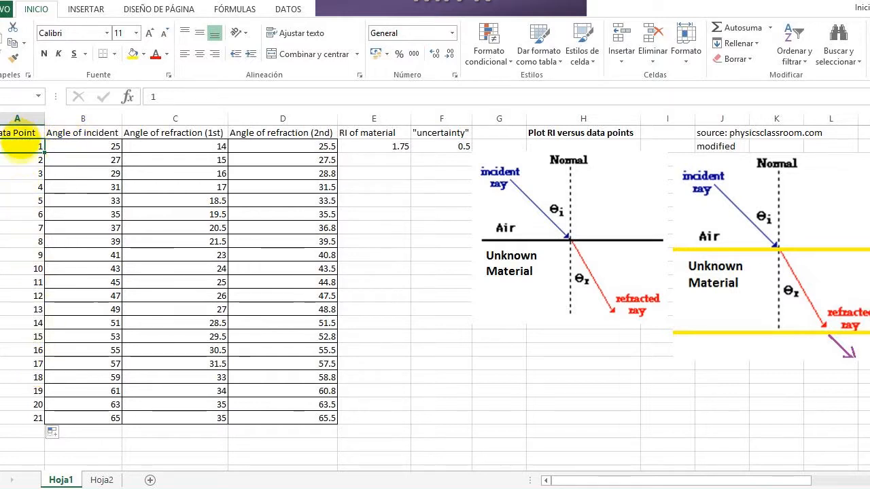
{"action": "left_click_drag", "start_coordinate": [18, 140], "coordinate": [16, 418]}
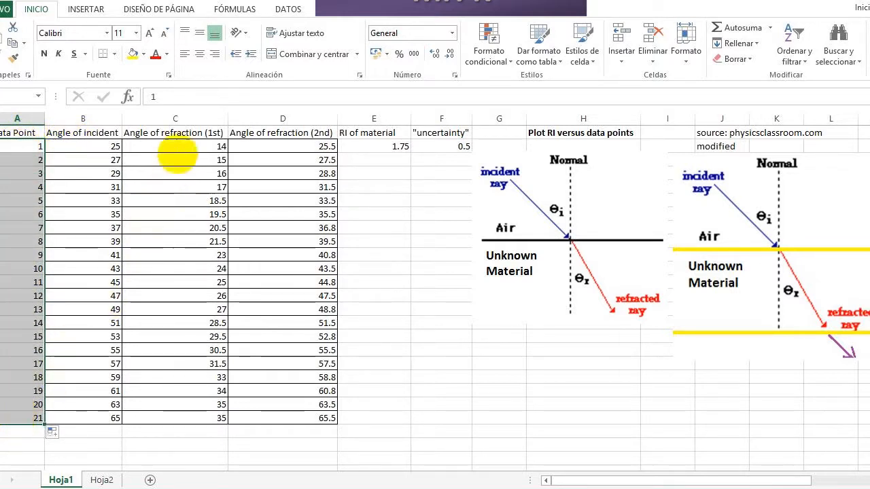
{"action": "left_click_drag", "start_coordinate": [180, 144], "coordinate": [178, 416]}
{"action": "left_click", "coordinate": [379, 150]}
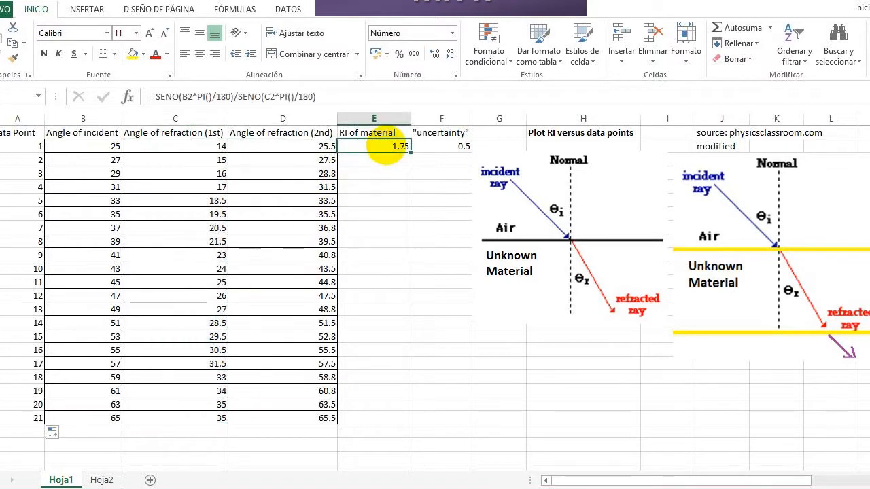
{"action": "left_click", "coordinate": [355, 158]}
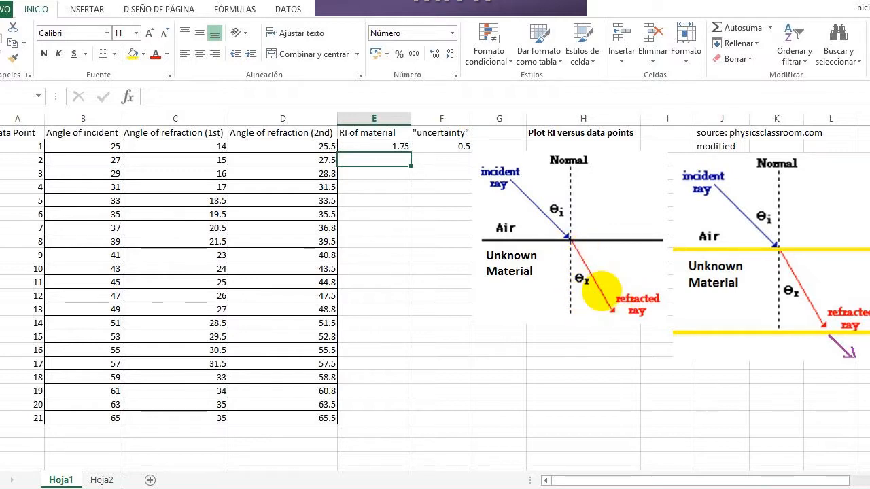
Step: Examine the modified refraction diagram, then switch to the Physics Data Booklet PDF and the Word document to review Snell's law
{"action": "left_click", "coordinate": [756, 269]}
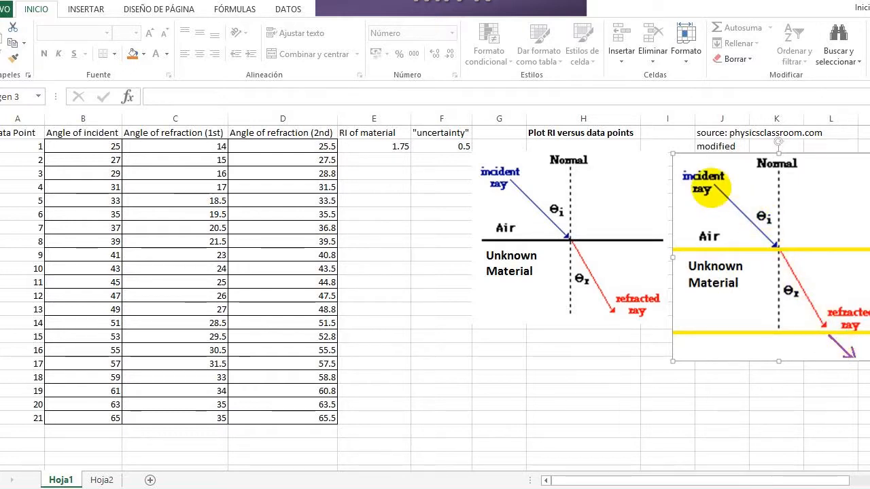
{"action": "key", "text": "Escape"}
{"action": "key", "text": "alt"}
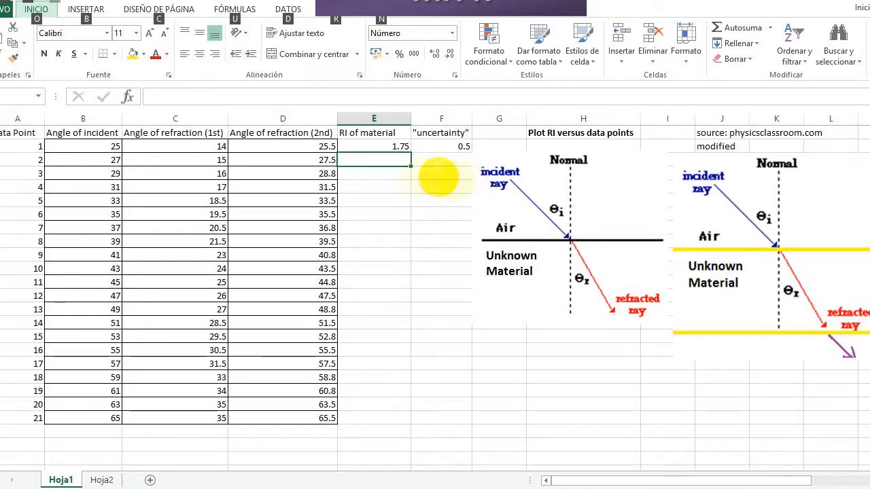
{"action": "key", "text": "alt"}
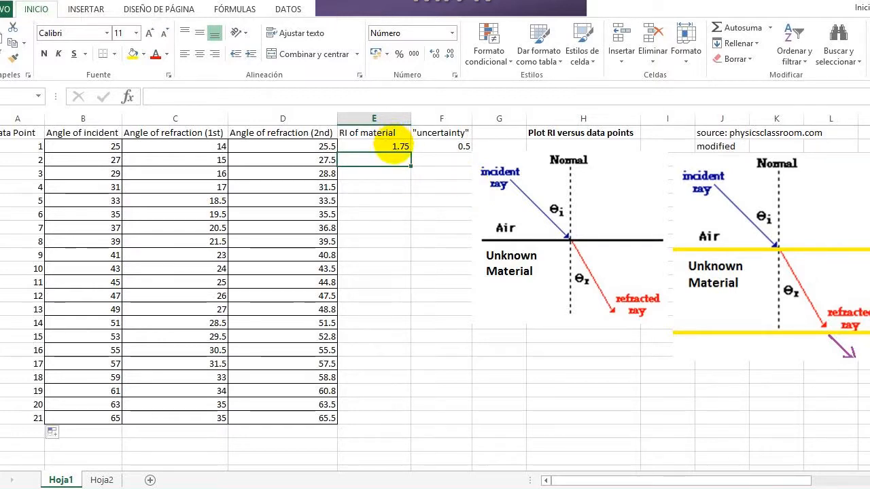
{"action": "left_click", "coordinate": [393, 175]}
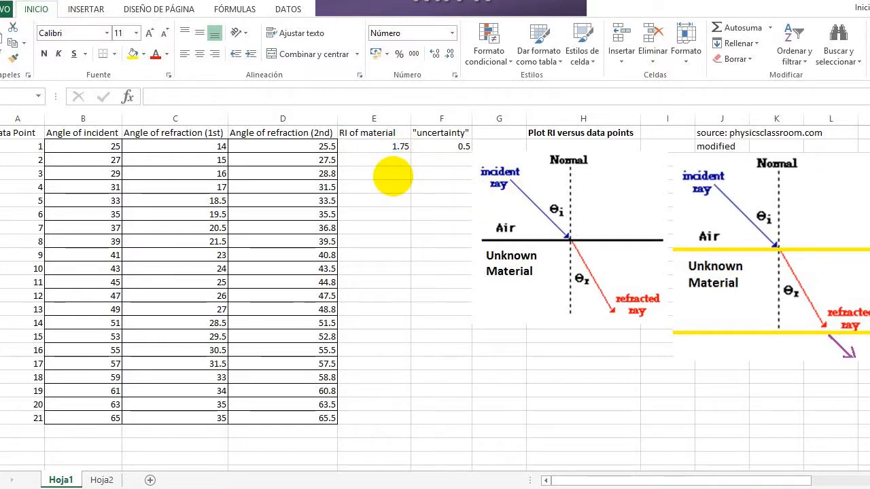
{"action": "key", "text": "alt+Tab"}
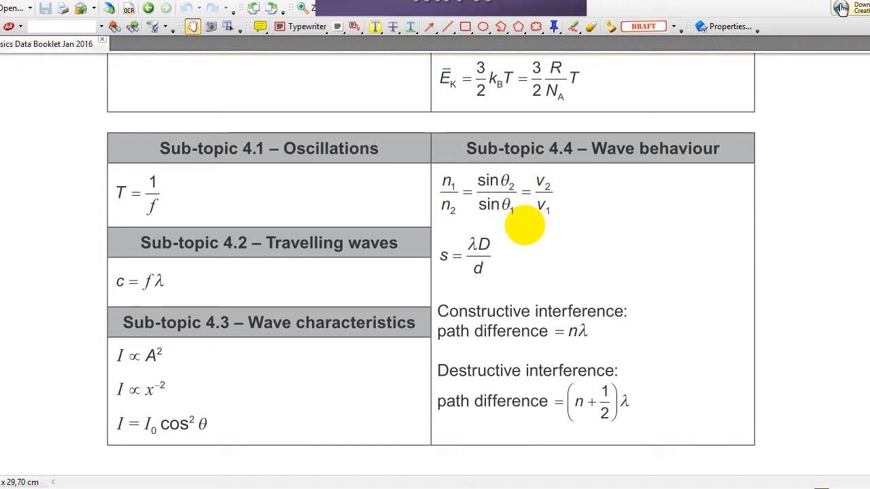
{"action": "key", "text": "alt+Tab"}
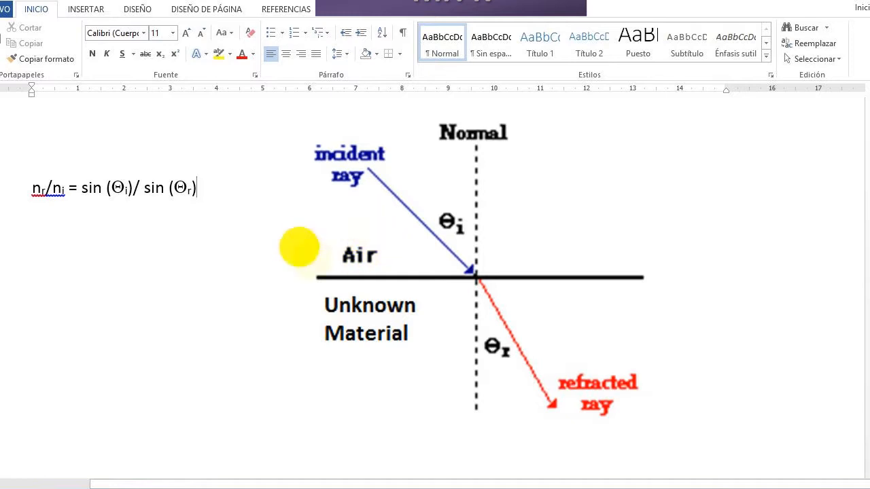
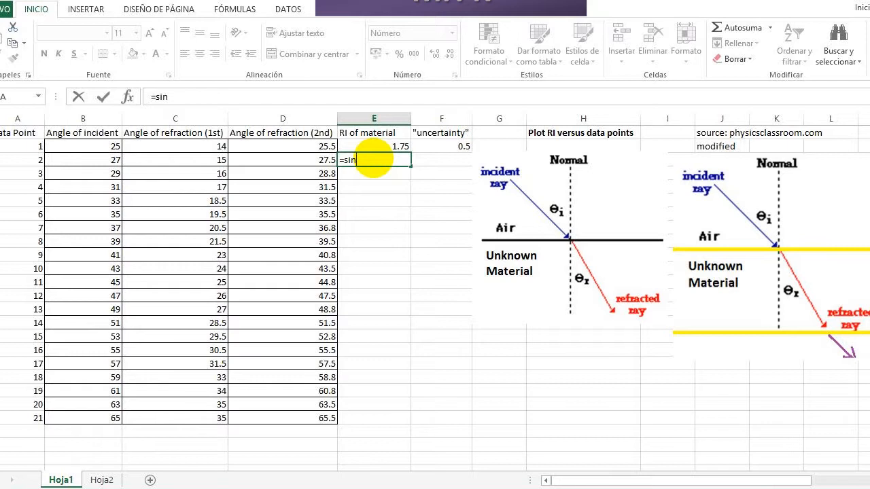
{"action": "key", "text": "BackSpace"}
{"action": "key", "text": "BackSpace"}
{"action": "key", "text": "BackSpace"}
{"action": "type", "text": "seno"}
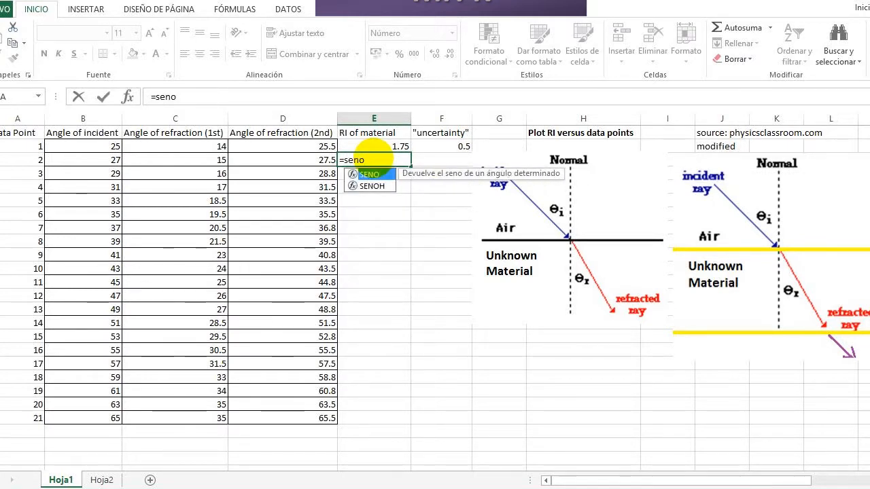
{"action": "type", "text": "("}
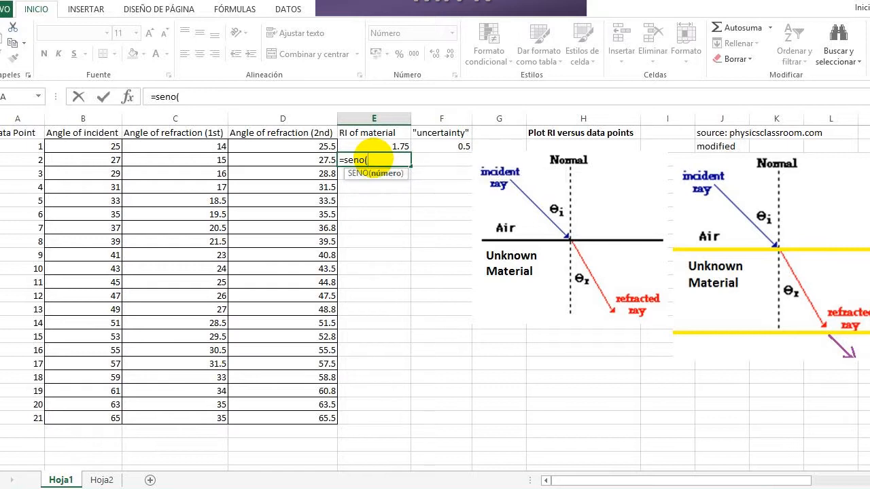
{"action": "key", "text": "BackSpace"}
{"action": "key", "text": "BackSpace"}
{"action": "key", "text": "BackSpace"}
{"action": "key", "text": "BackSpace"}
{"action": "key", "text": "BackSpace"}
{"action": "key", "text": "BackSpace"}
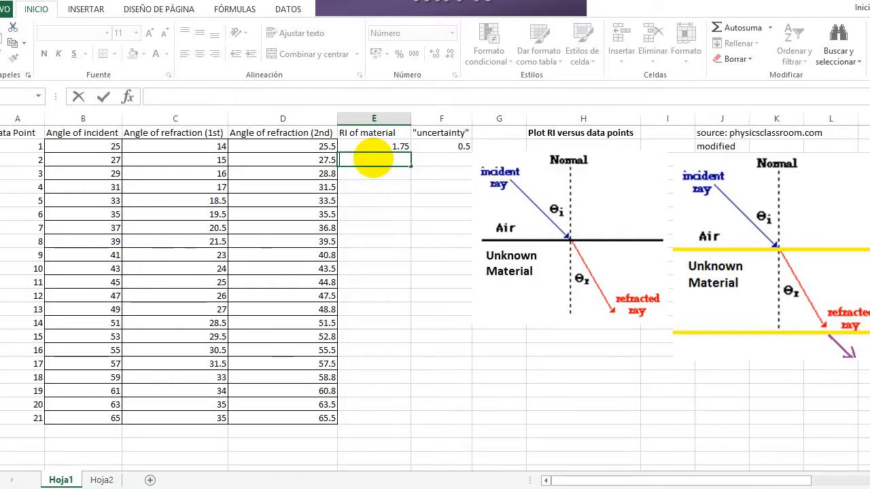
Step: Switch to the Excel function translations page in the browser and search for "sin" to look up the Spanish name of the SIN function
{"action": "key", "text": "Escape"}
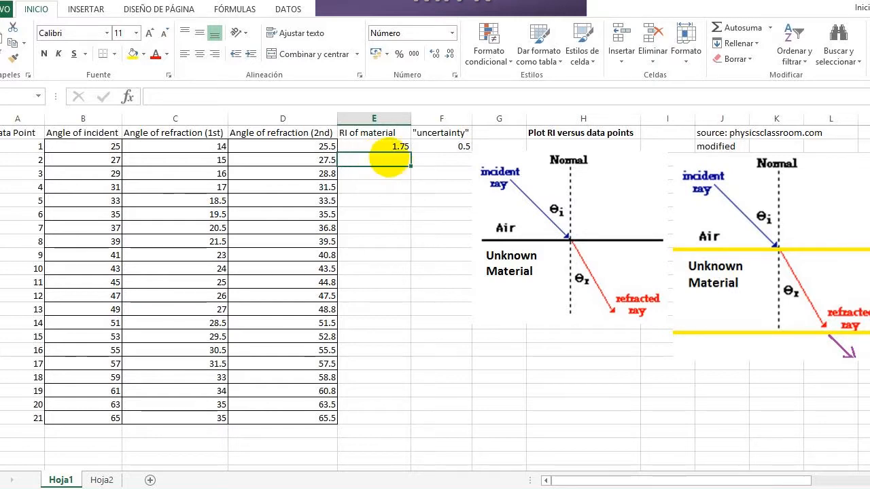
{"action": "key", "text": "alt+Tab"}
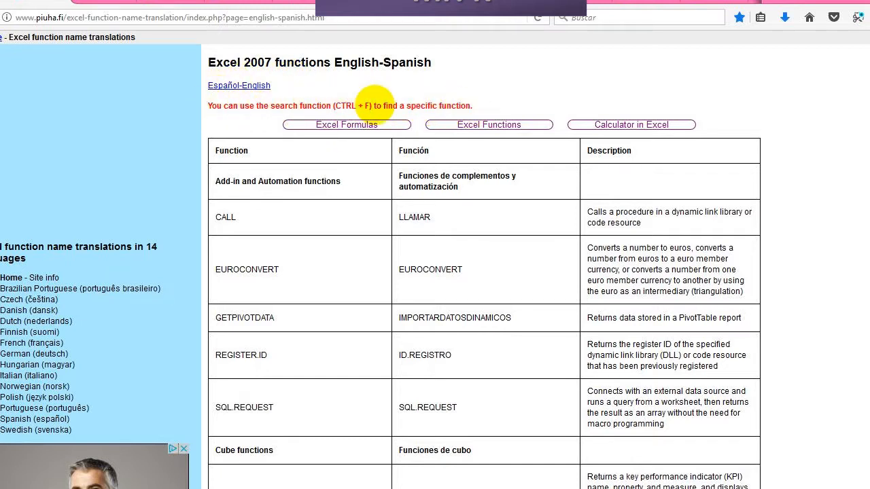
{"action": "key", "text": "ctrl+f"}
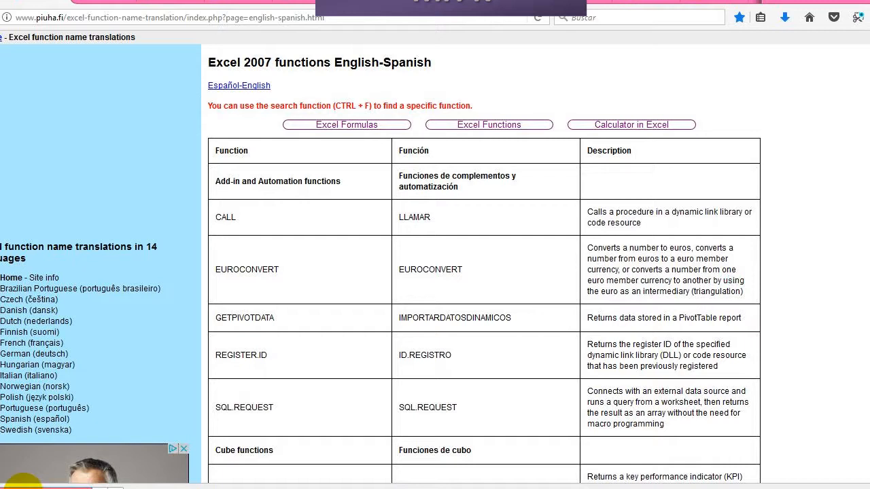
{"action": "type", "text": "sin"}
{"action": "key", "text": "Return"}
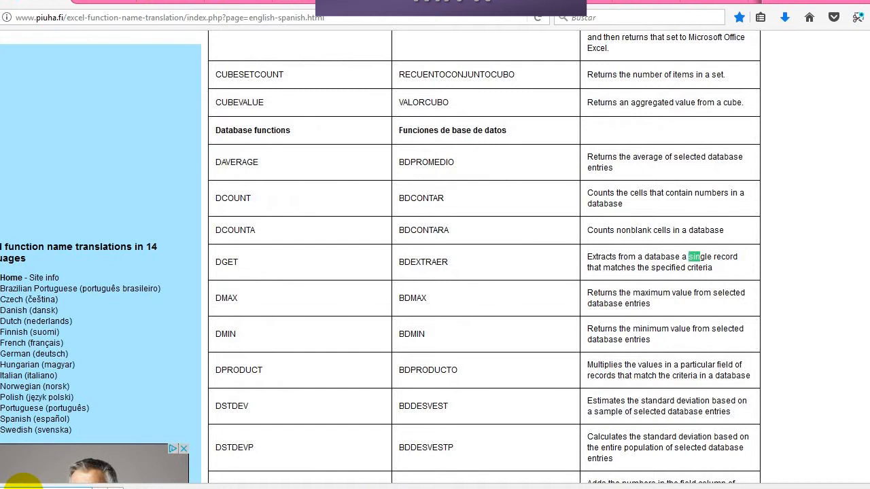
{"action": "key", "text": "Return"}
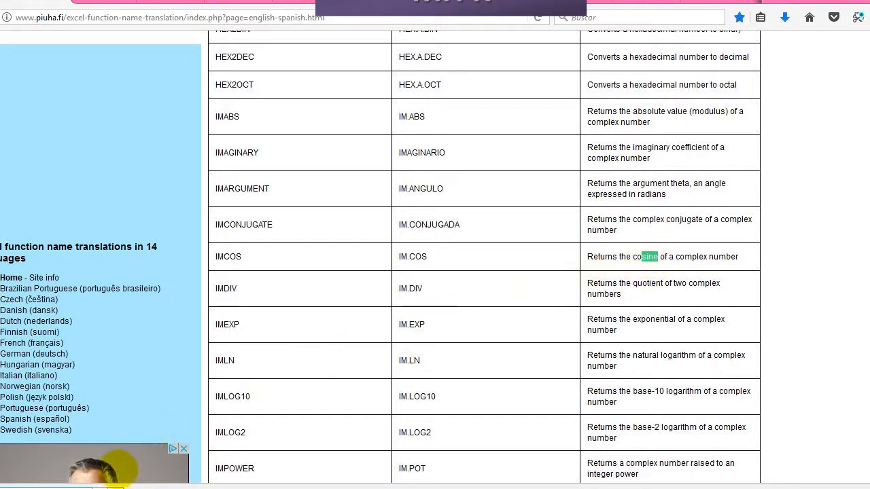
{"action": "left_click", "coordinate": [105, 484]}
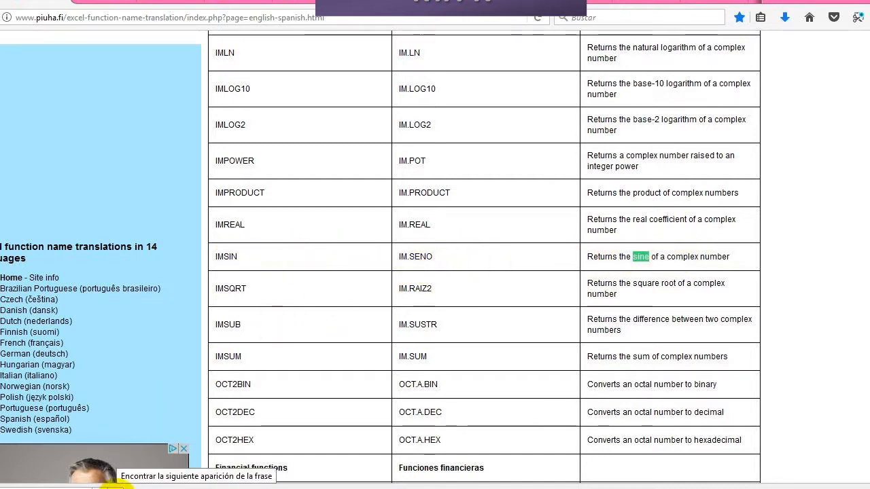
{"action": "left_click", "coordinate": [108, 484]}
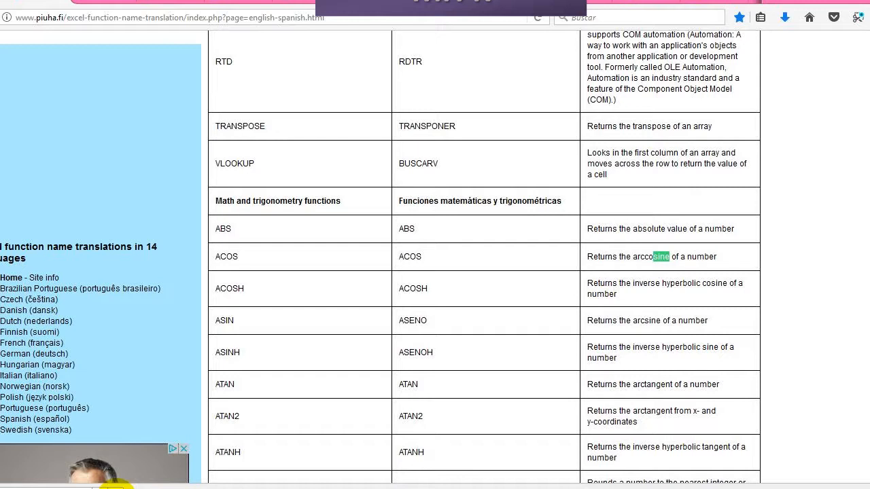
{"action": "left_click", "coordinate": [114, 487]}
{"action": "left_click", "coordinate": [115, 487]}
{"action": "left_click", "coordinate": [114, 487]}
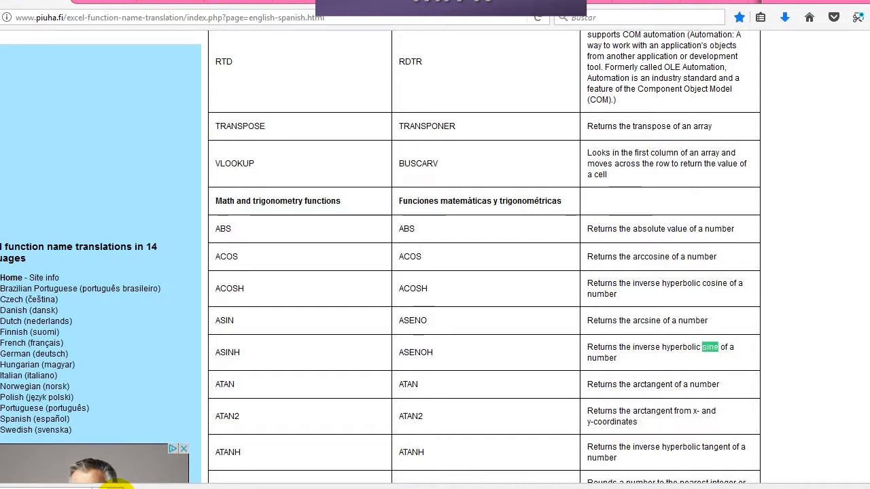
{"action": "left_click", "coordinate": [114, 486]}
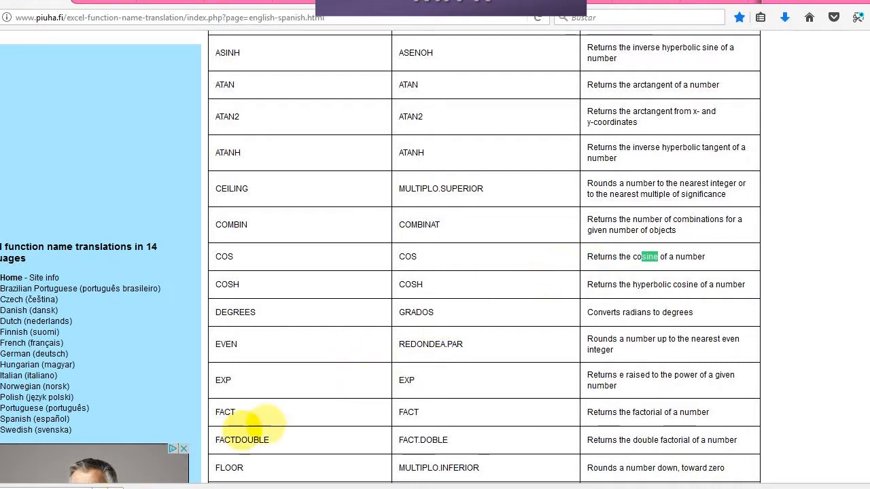
{"action": "left_click", "coordinate": [115, 487]}
{"action": "left_click", "coordinate": [114, 487]}
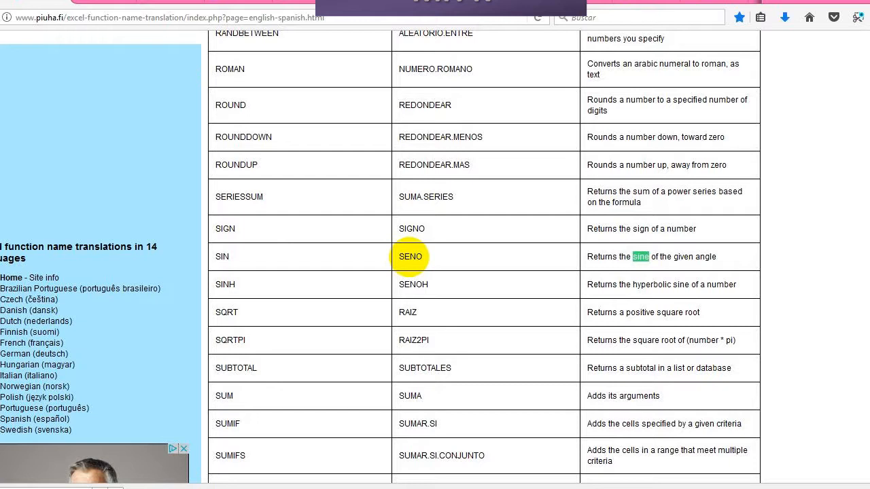
Step: Switch back to the Excel workbook and examine the SENO function in the RI of material formula in E2
{"action": "key", "text": "alt+Tab"}
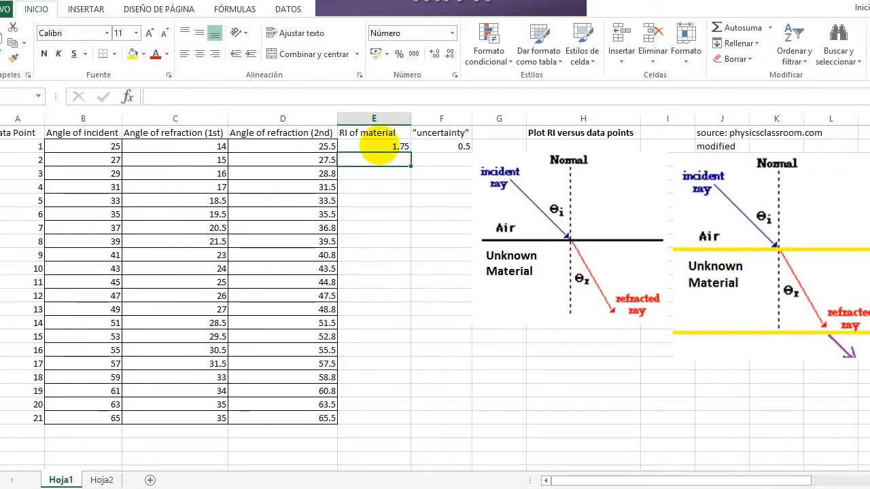
{"action": "left_click", "coordinate": [378, 146]}
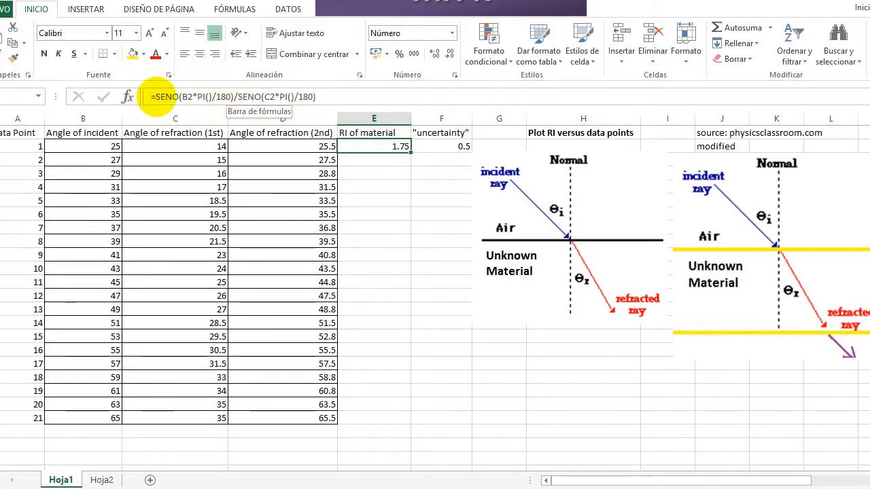
{"action": "double_click", "coordinate": [157, 96]}
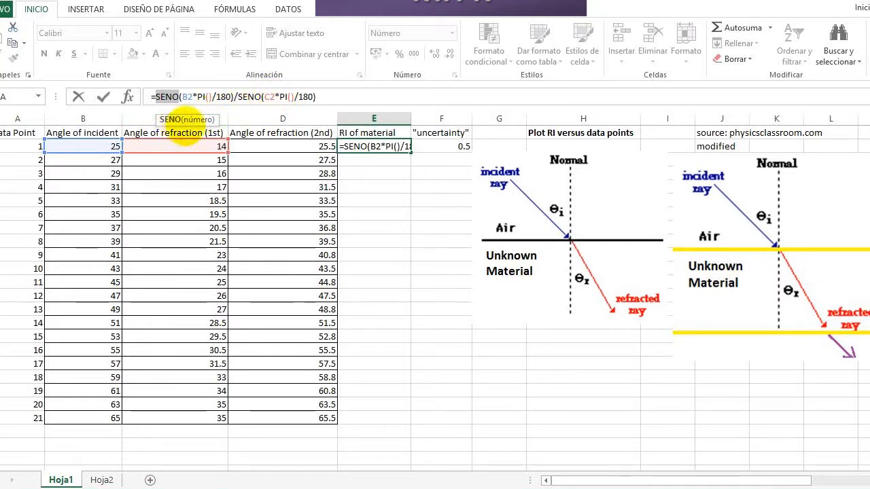
{"action": "left_click", "coordinate": [170, 119]}
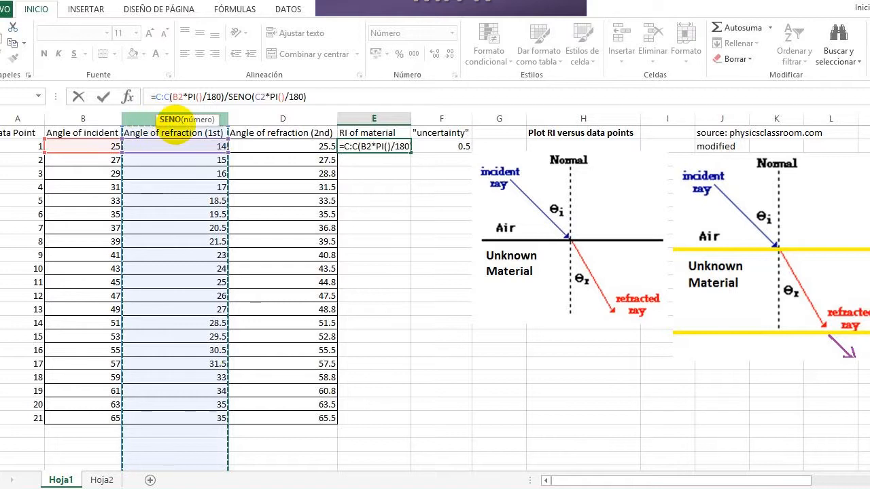
{"action": "key", "text": "Escape"}
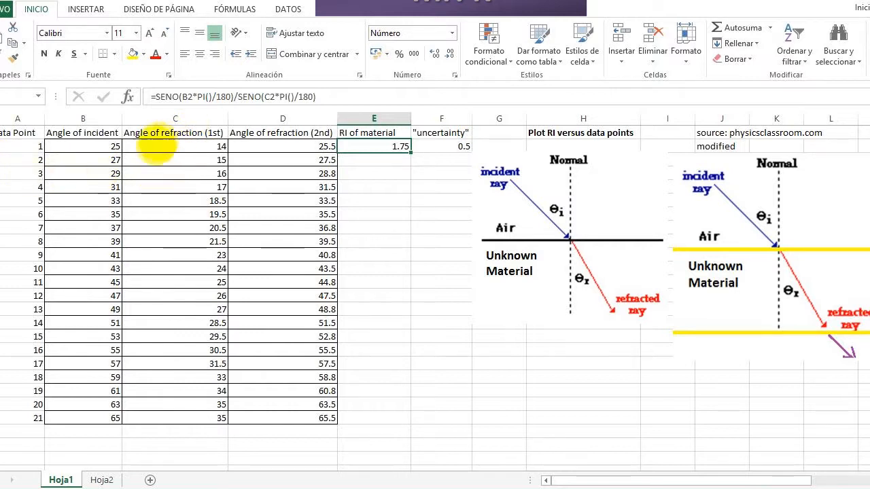
Step: Try a cell reference to the first refraction angle by entering =C2 in E3, and clear the cell
{"action": "left_click", "coordinate": [182, 147]}
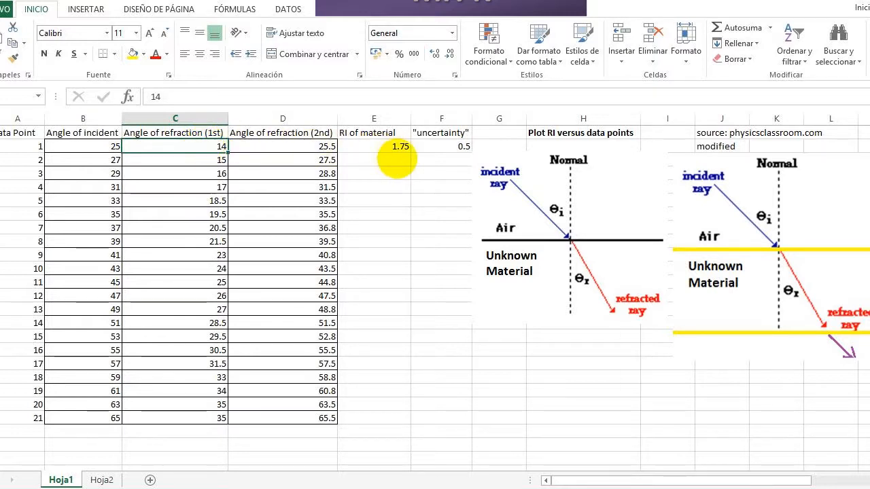
{"action": "left_click", "coordinate": [381, 161]}
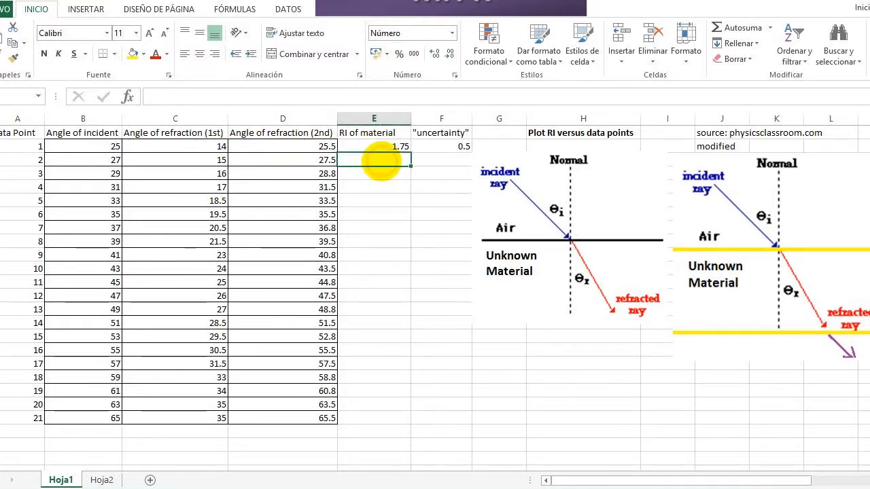
{"action": "type", "text": "=C"}
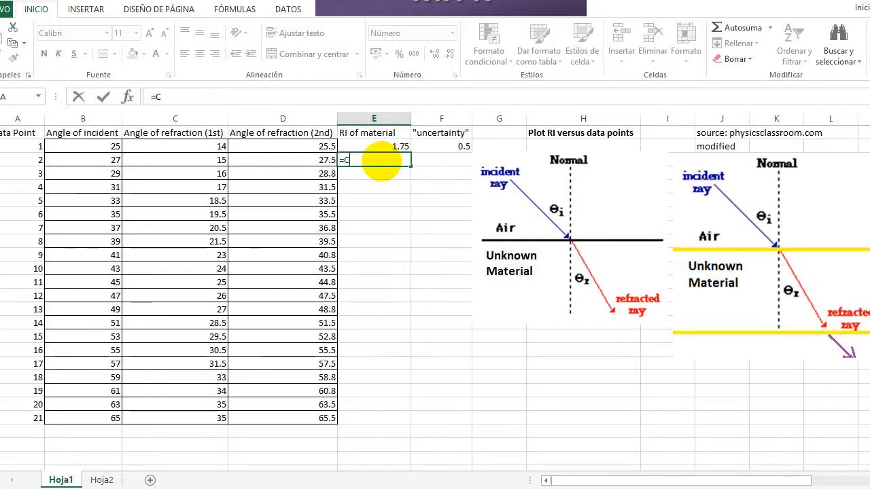
{"action": "type", "text": "2"}
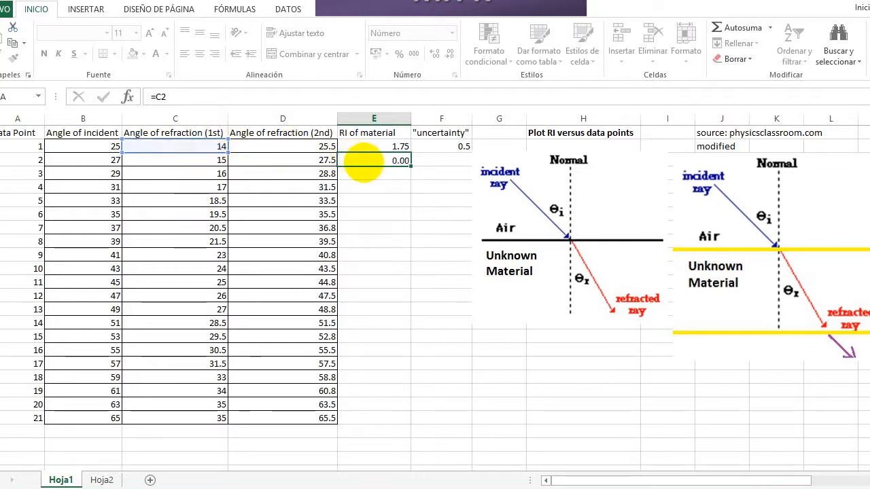
{"action": "key", "text": "Return"}
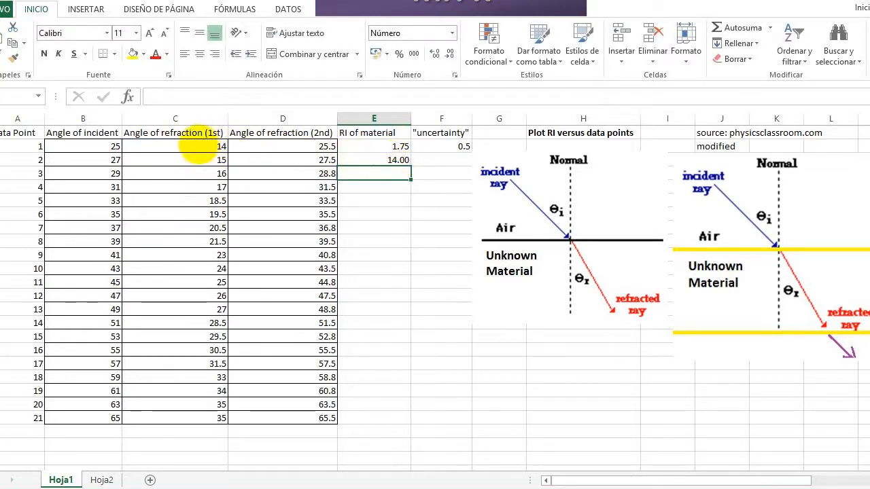
{"action": "left_click", "coordinate": [359, 162]}
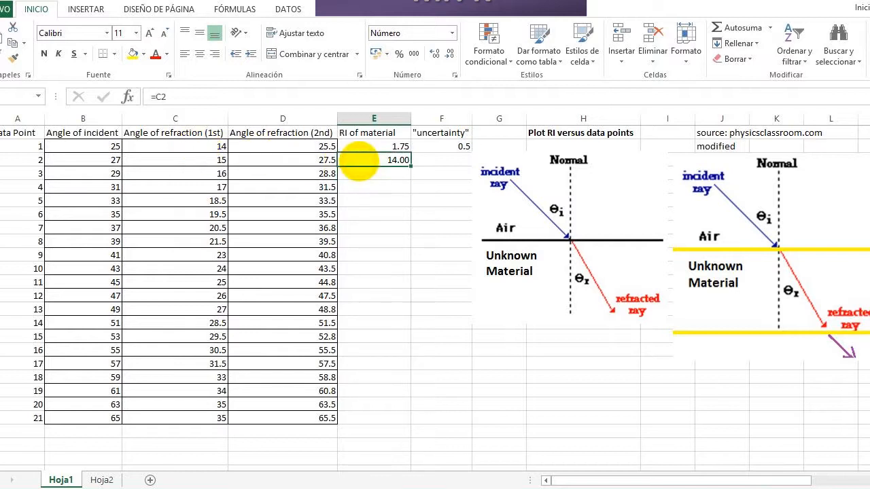
{"action": "key", "text": "Delete"}
Step: Examine the numerator and denominator of the E2 formula, including the PI()/180 conversion of each angle
{"action": "key", "text": "Up"}
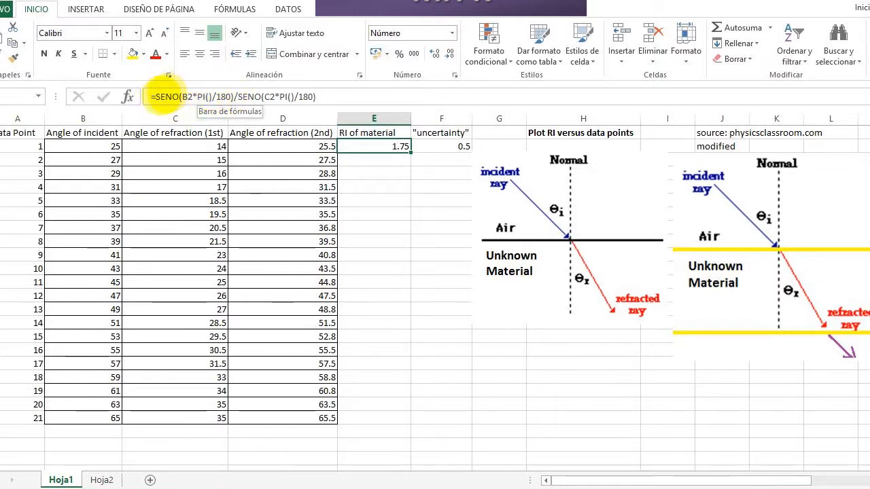
{"action": "left_click", "coordinate": [155, 96]}
{"action": "left_click_drag", "start_coordinate": [155, 96], "coordinate": [234, 96]}
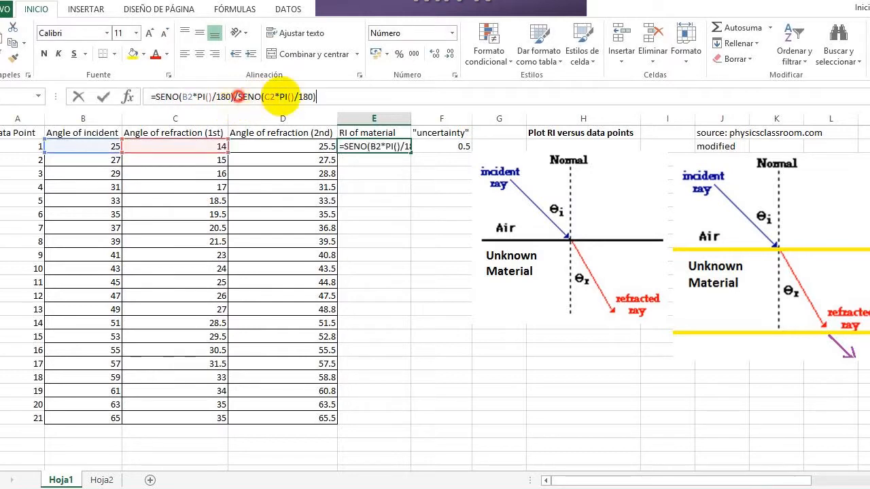
{"action": "left_click_drag", "start_coordinate": [238, 96], "coordinate": [316, 96]}
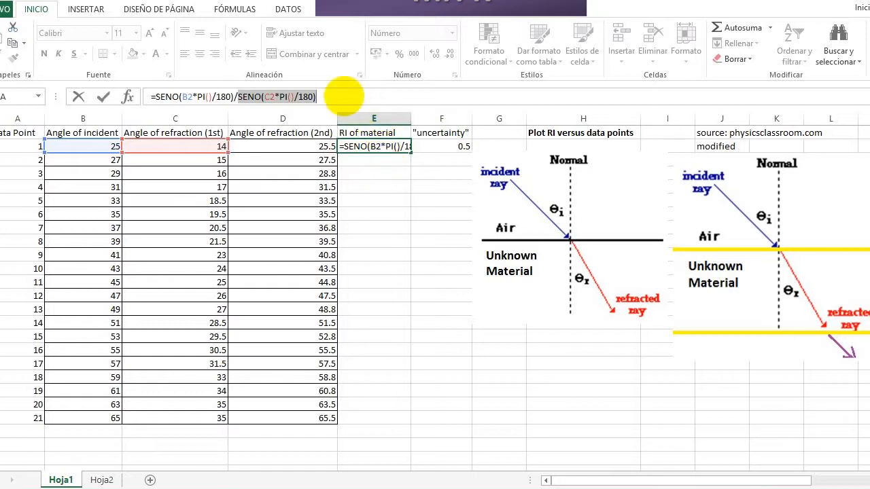
{"action": "left_click", "coordinate": [322, 97]}
{"action": "key", "text": "Return"}
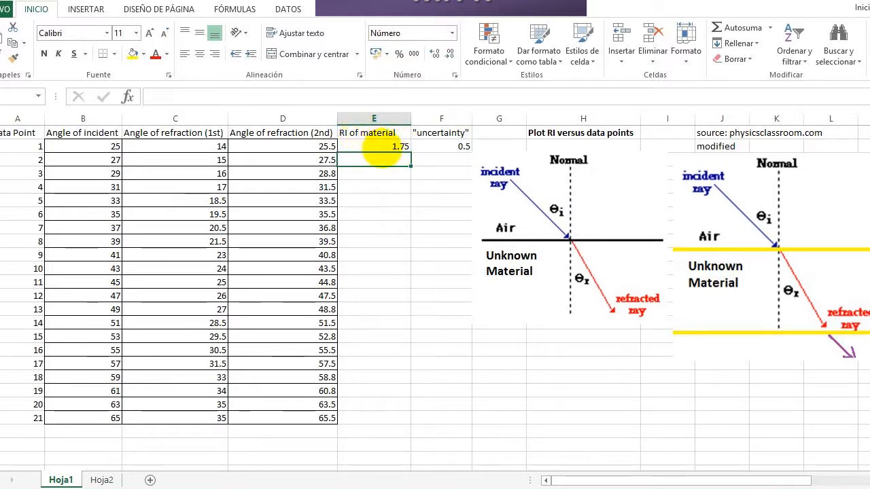
Step: Fill the RI of material formula from E2 down to E22 for all data points
{"action": "left_click", "coordinate": [384, 148]}
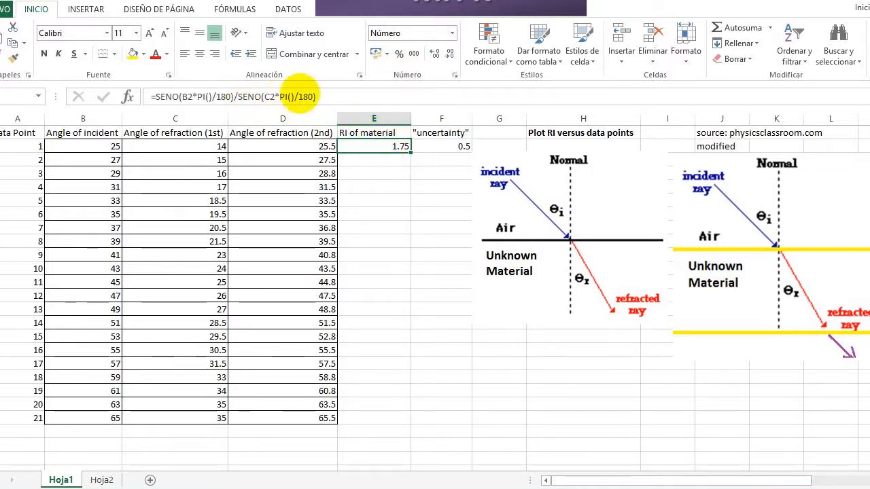
{"action": "mouse_move", "coordinate": [394, 163]}
{"action": "left_mouse_down"}
{"action": "mouse_move", "coordinate": [384, 416]}
{"action": "mouse_move", "coordinate": [391, 409]}
{"action": "left_mouse_up"}
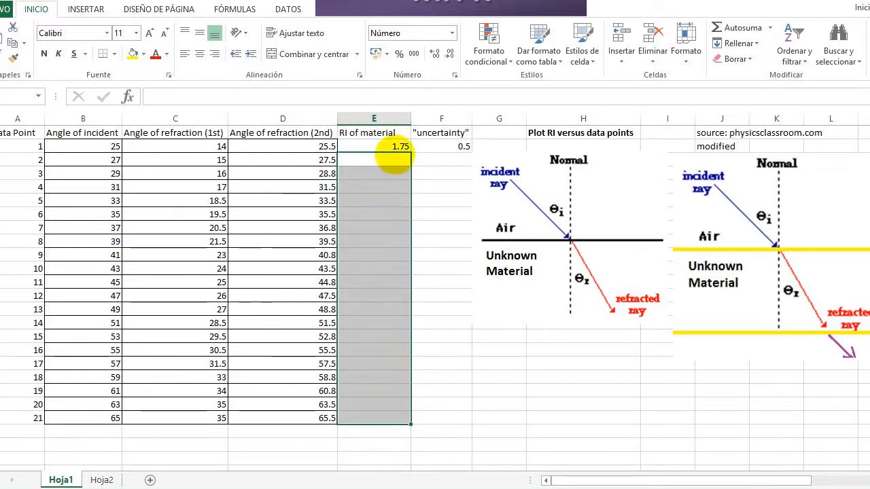
{"action": "left_click", "coordinate": [398, 147]}
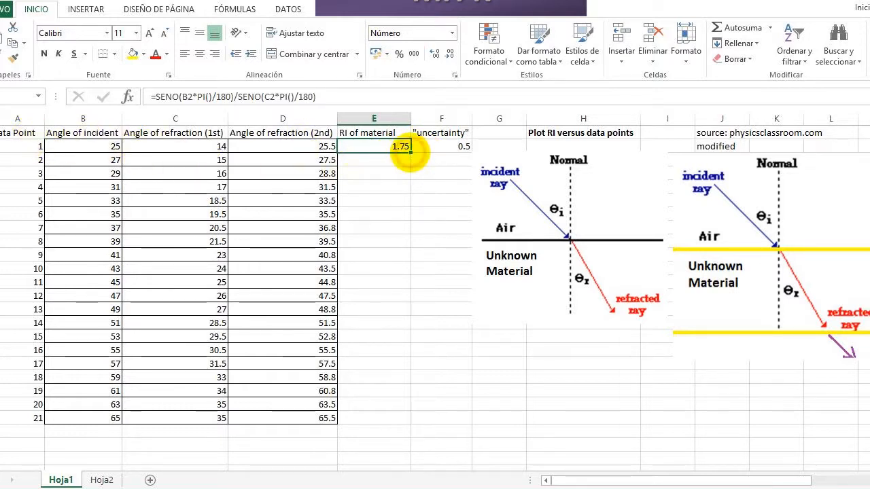
{"action": "left_click_drag", "start_coordinate": [410, 152], "coordinate": [404, 422]}
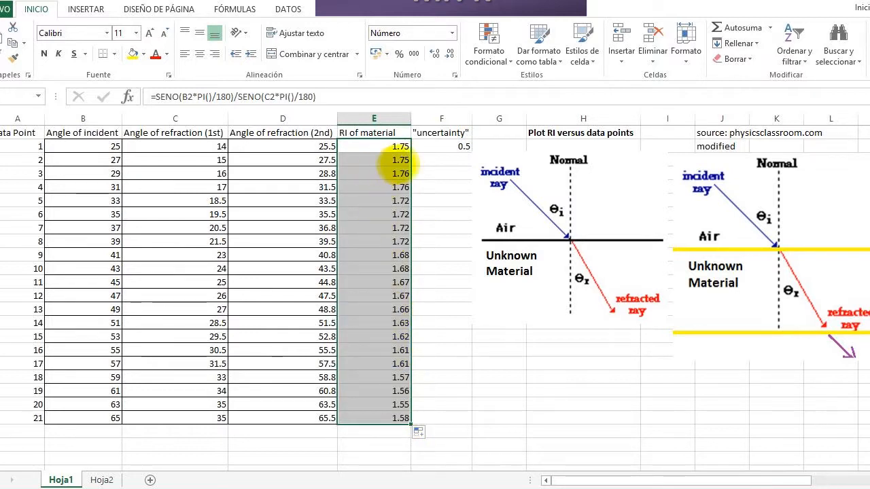
Step: Compare the RI of material formulas in E2 and E3 to check how their references to the angle cells shift
{"action": "left_click", "coordinate": [438, 161]}
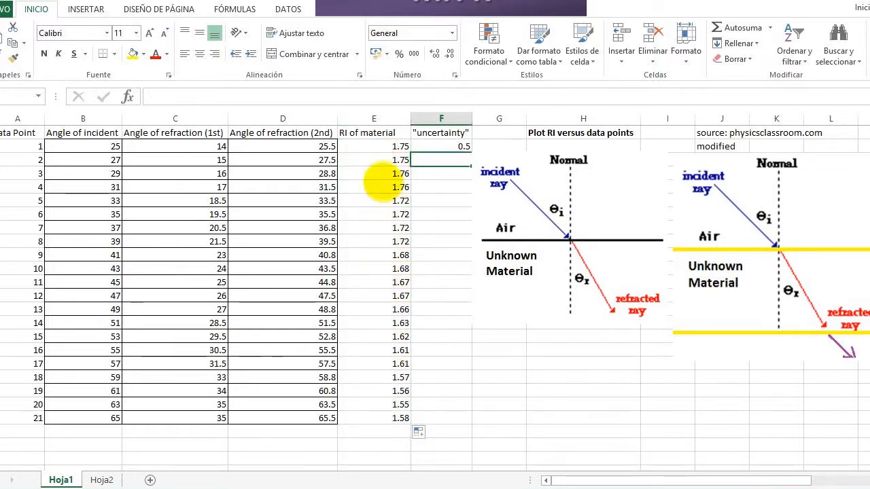
{"action": "left_click", "coordinate": [380, 147]}
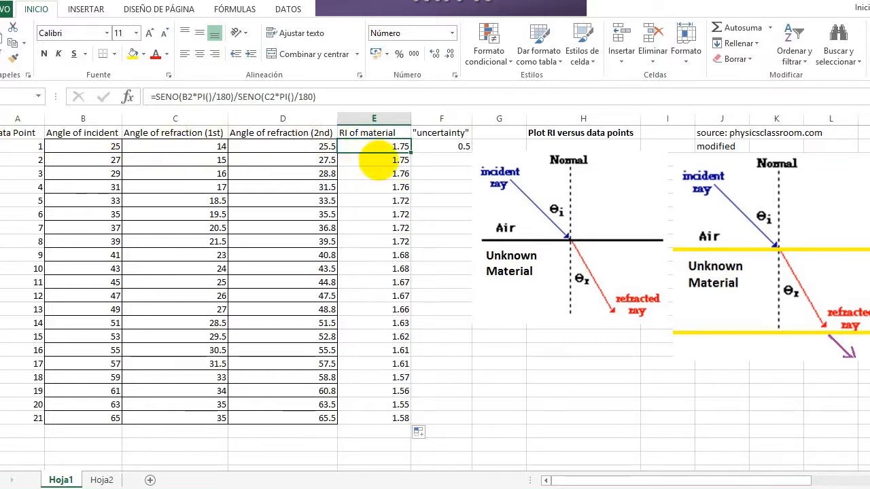
{"action": "left_click", "coordinate": [376, 161]}
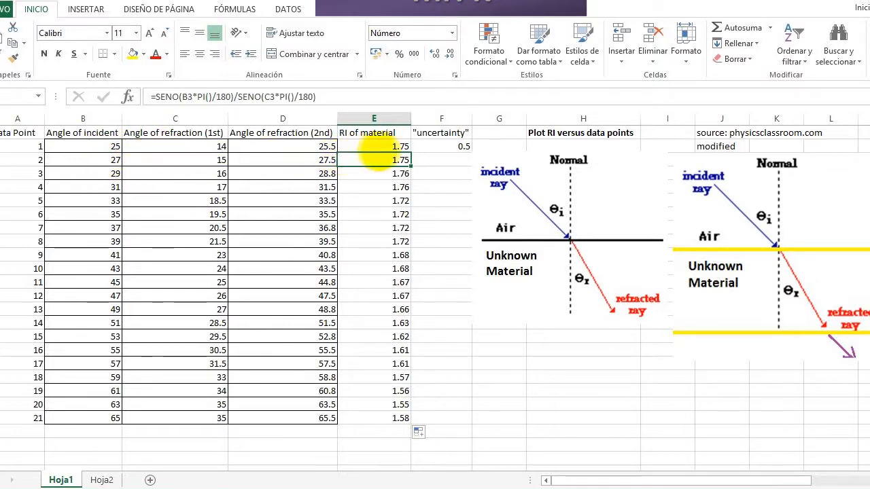
{"action": "left_click", "coordinate": [385, 146]}
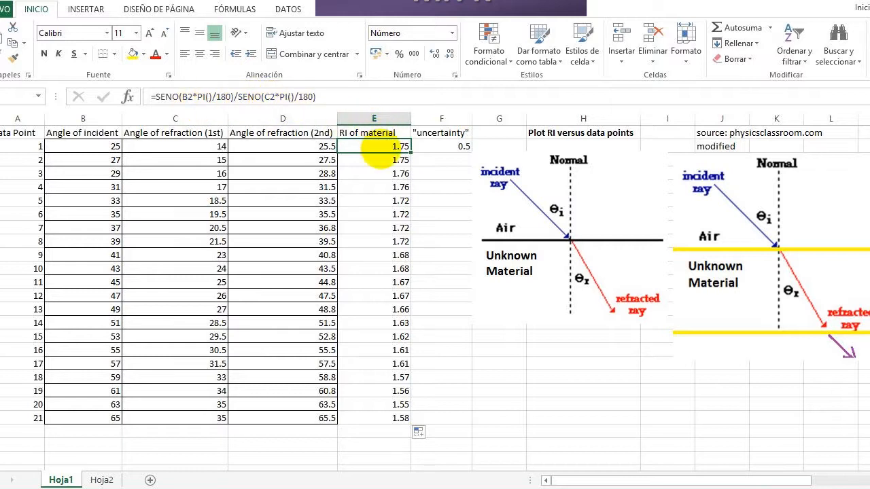
{"action": "left_click", "coordinate": [378, 162]}
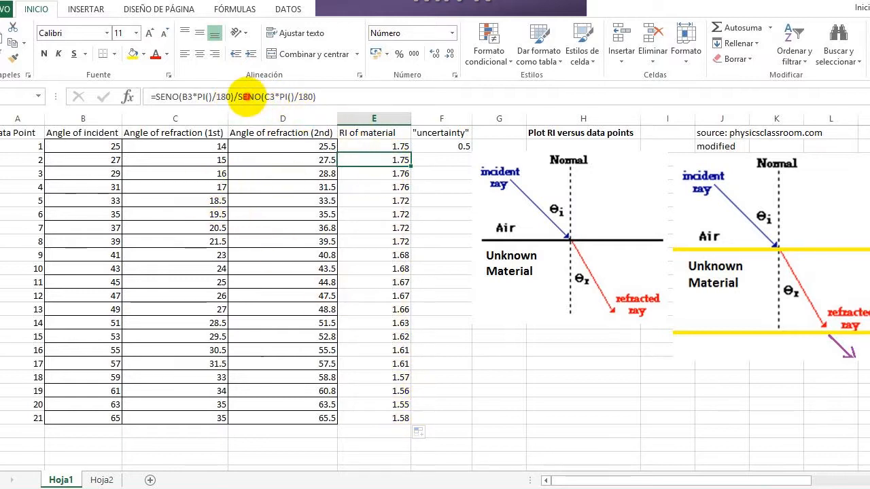
{"action": "left_click", "coordinate": [248, 96]}
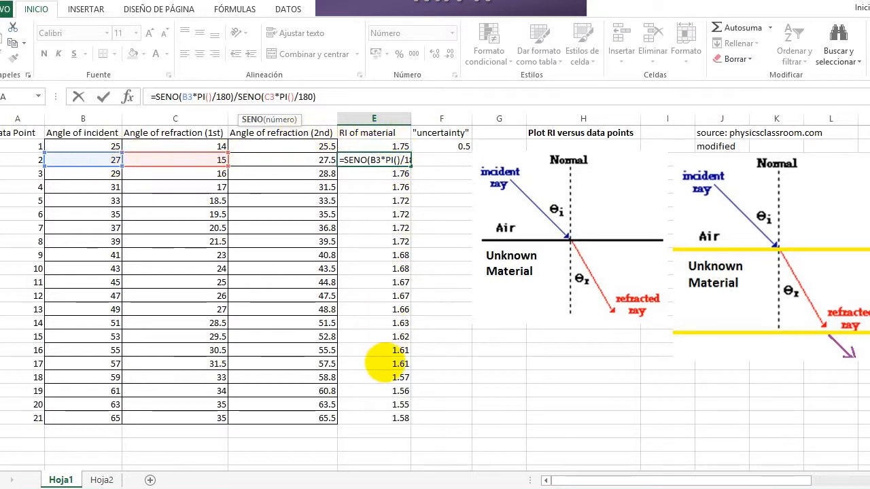
Step: Check which incident and refraction angle cells the RI of material formula in E18 references
{"action": "left_click", "coordinate": [386, 363]}
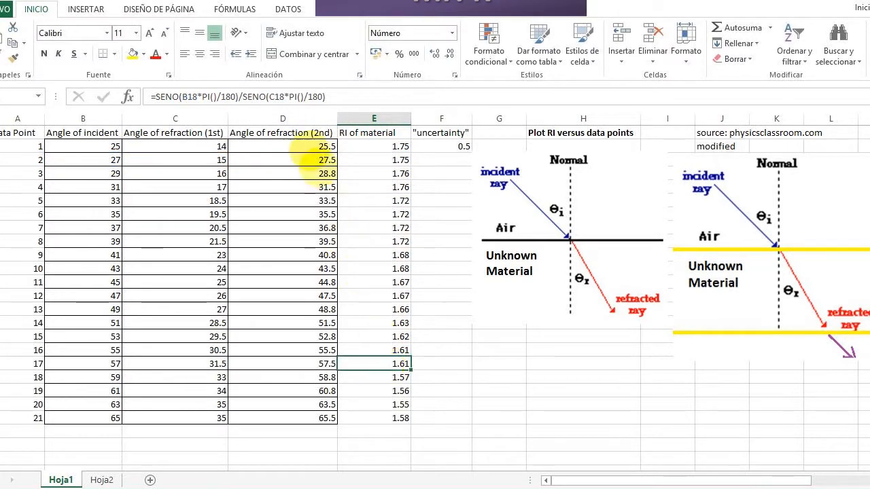
{"action": "left_click", "coordinate": [252, 102]}
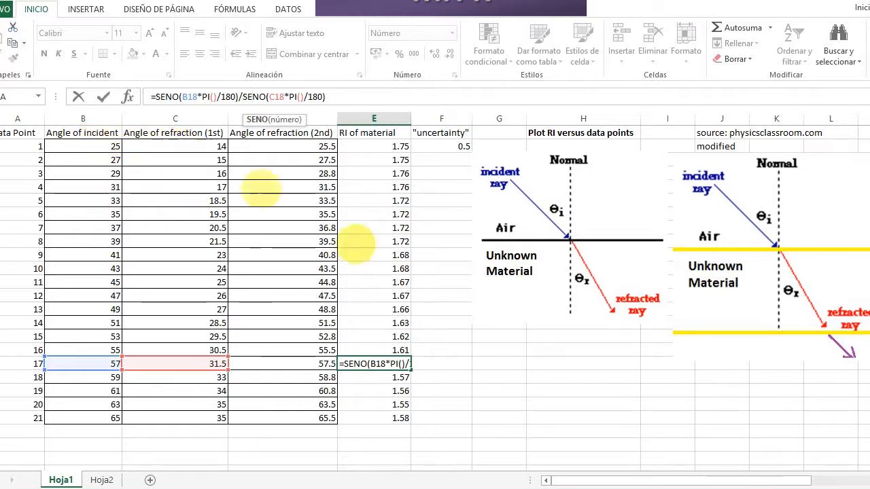
{"action": "left_click", "coordinate": [433, 380]}
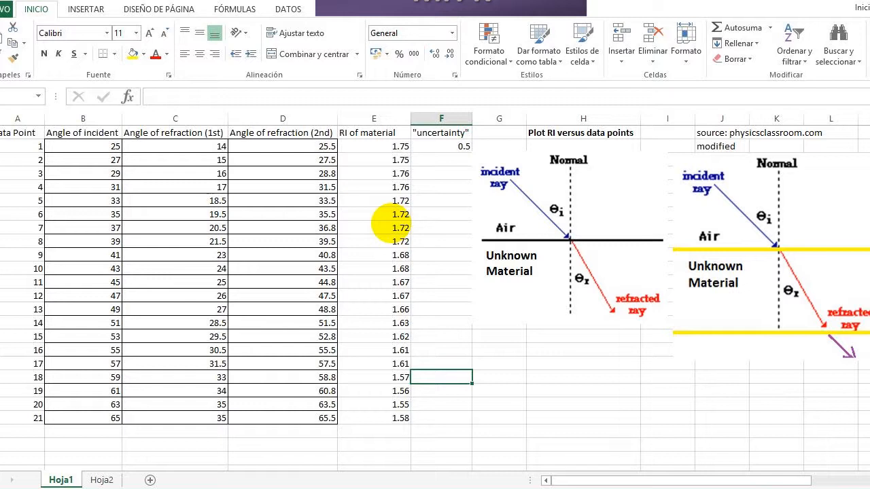
Step: Examine the uncertainty formula in F2 and how it relates the second refraction angle to the incident angle
{"action": "left_click", "coordinate": [452, 161]}
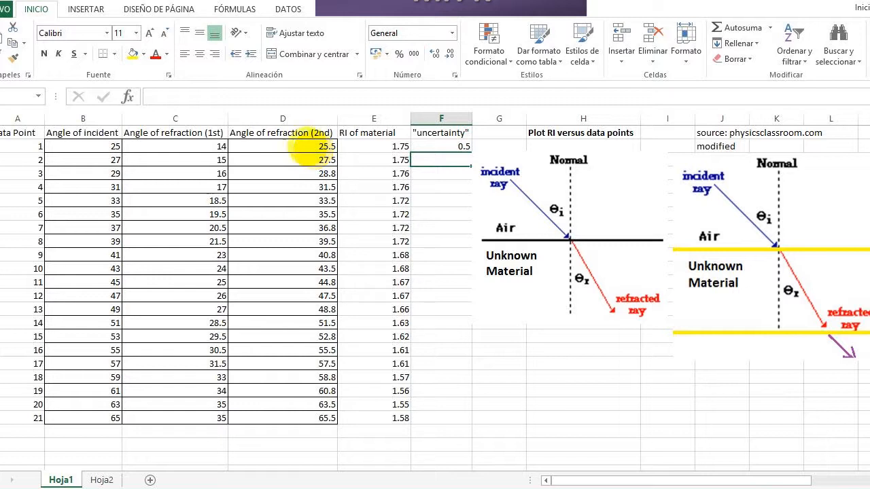
{"action": "left_click", "coordinate": [306, 145]}
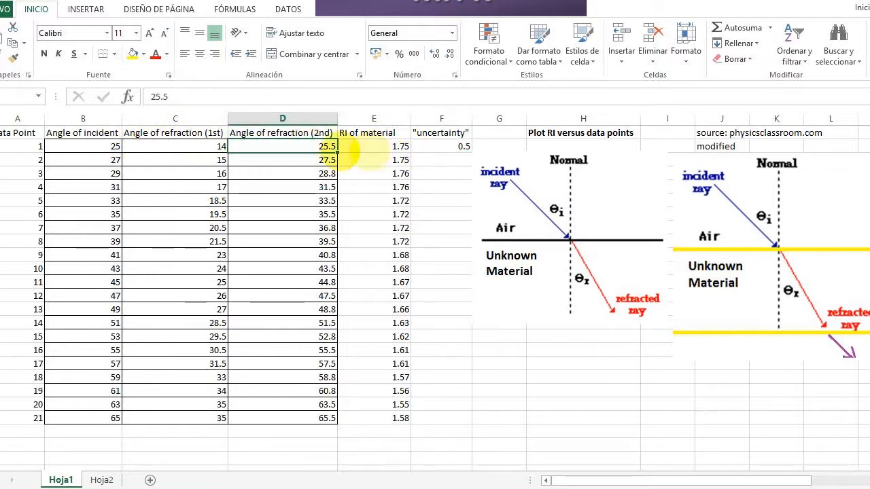
{"action": "left_click", "coordinate": [279, 145]}
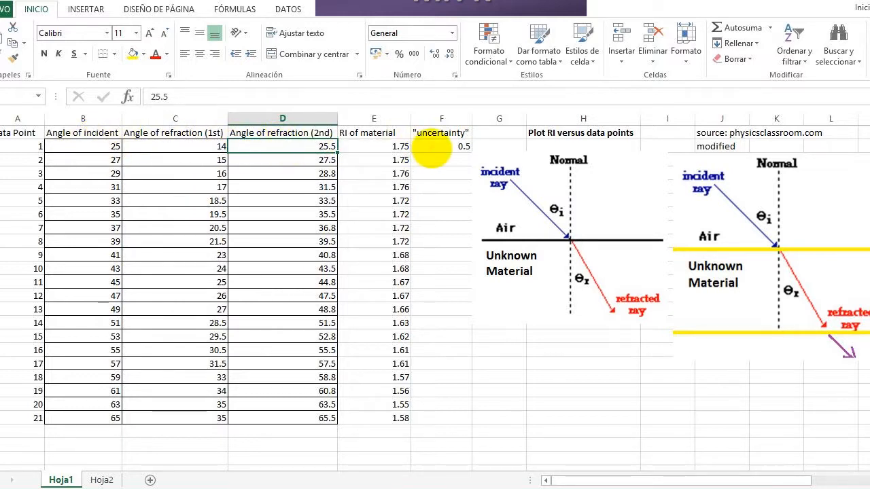
{"action": "left_click", "coordinate": [430, 151]}
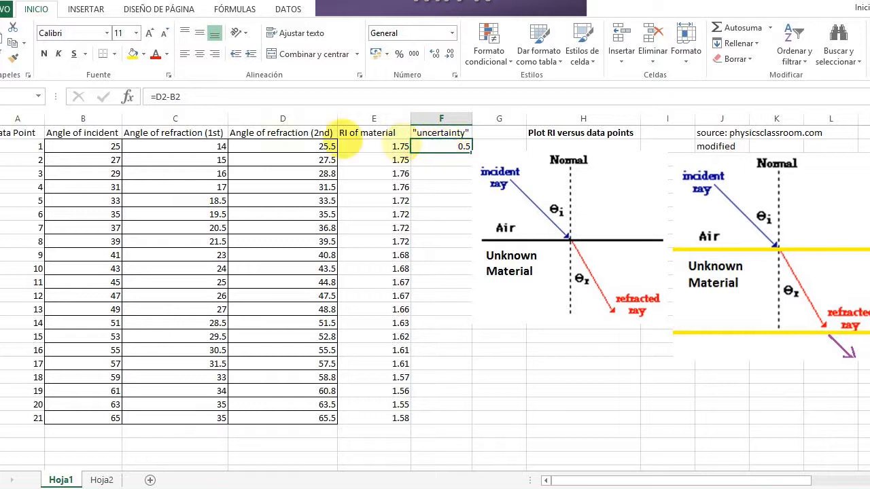
{"action": "left_click", "coordinate": [263, 97]}
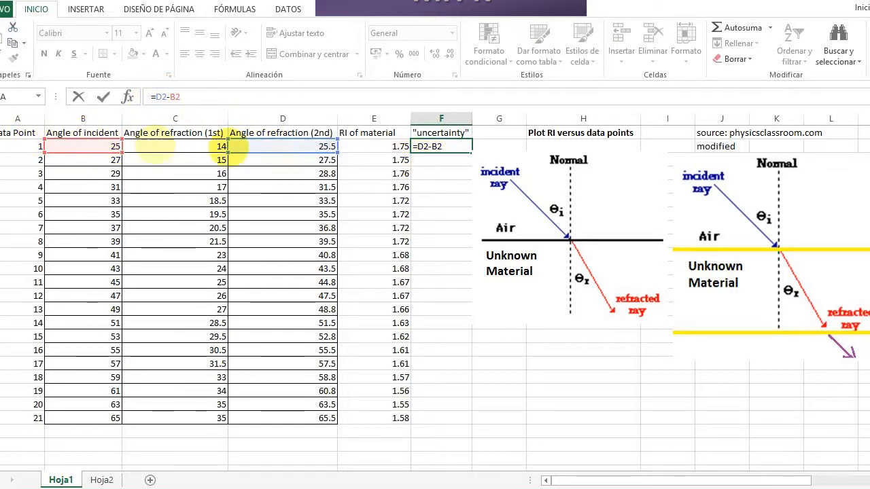
{"action": "left_click", "coordinate": [454, 161]}
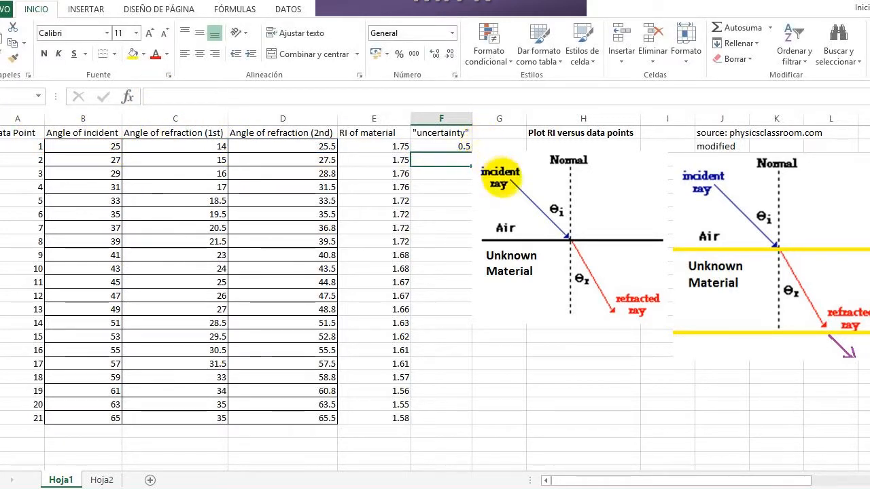
Step: Shift the first refraction diagram slightly away from the uncertainty column and fill the F2 formula down to F22
{"action": "left_click", "coordinate": [502, 181]}
{"action": "left_click_drag", "start_coordinate": [502, 180], "coordinate": [509, 181]}
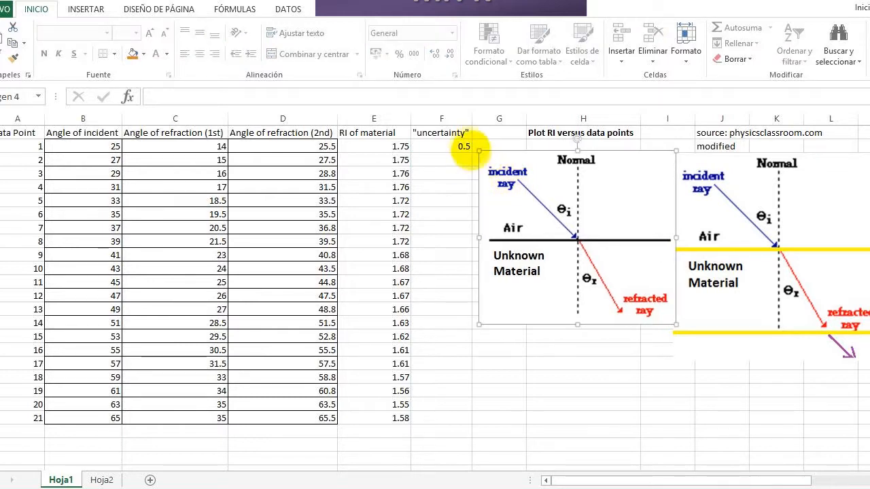
{"action": "left_click", "coordinate": [462, 147]}
{"action": "left_click_drag", "start_coordinate": [471, 151], "coordinate": [469, 427]}
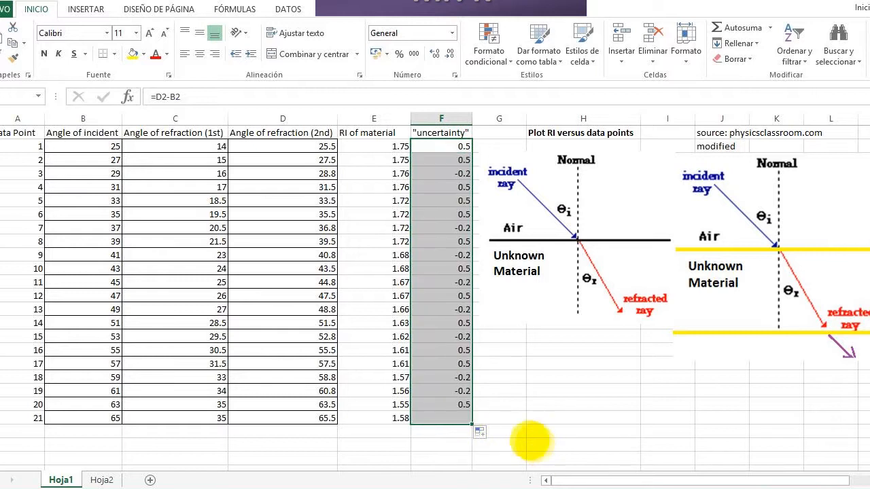
Step: Calculate the maximum of the uncertainty values in F23 with =MAX(F2:F22)
{"action": "left_click", "coordinate": [447, 433]}
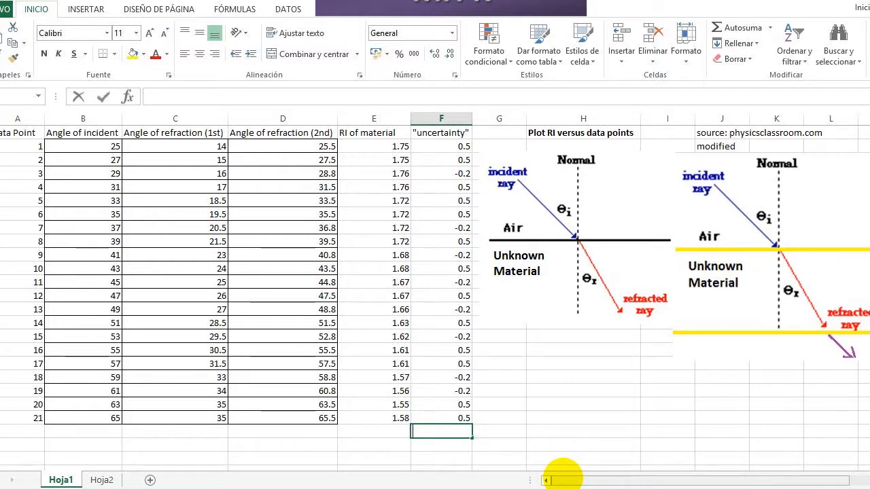
{"action": "type", "text": "0"}
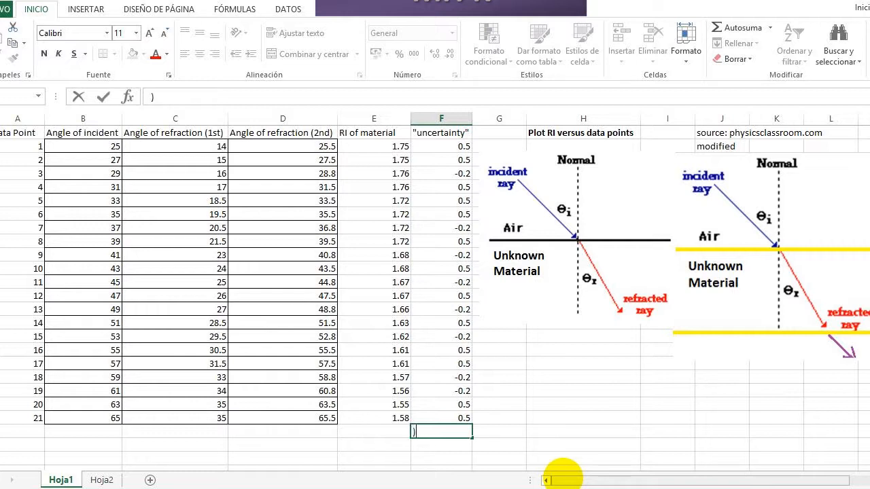
{"action": "type", "text": "="}
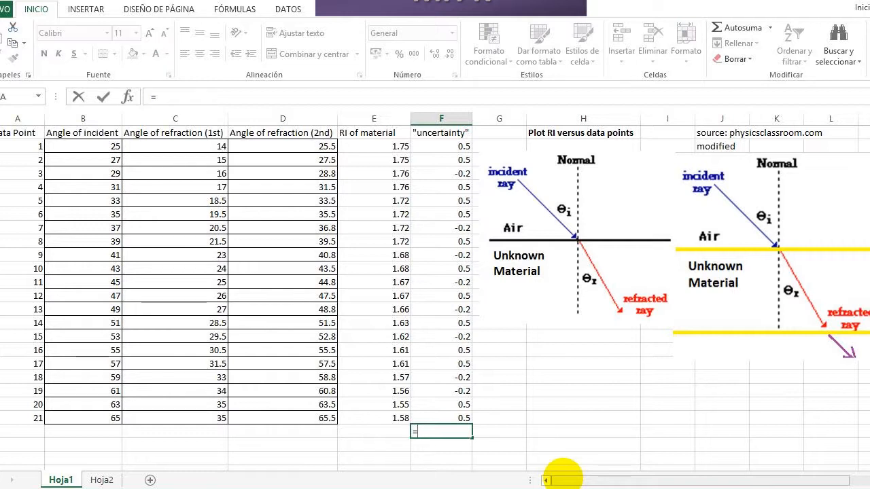
{"action": "type", "text": "max"}
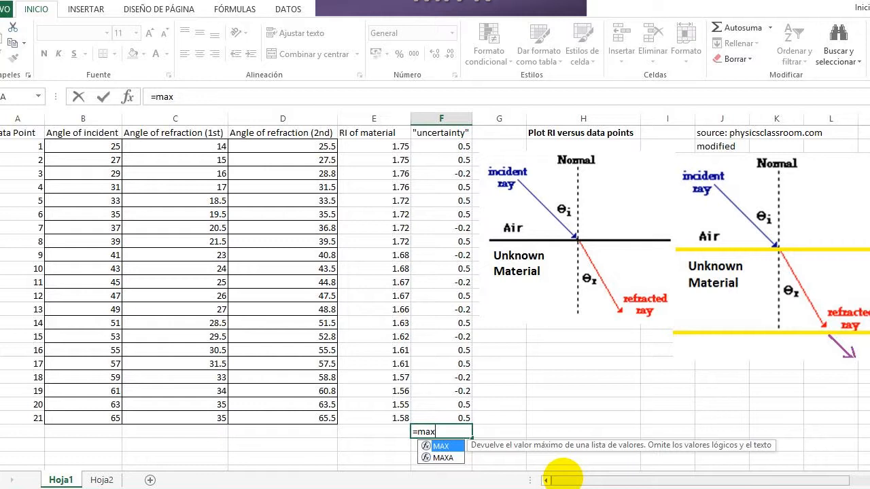
{"action": "type", "text": "("}
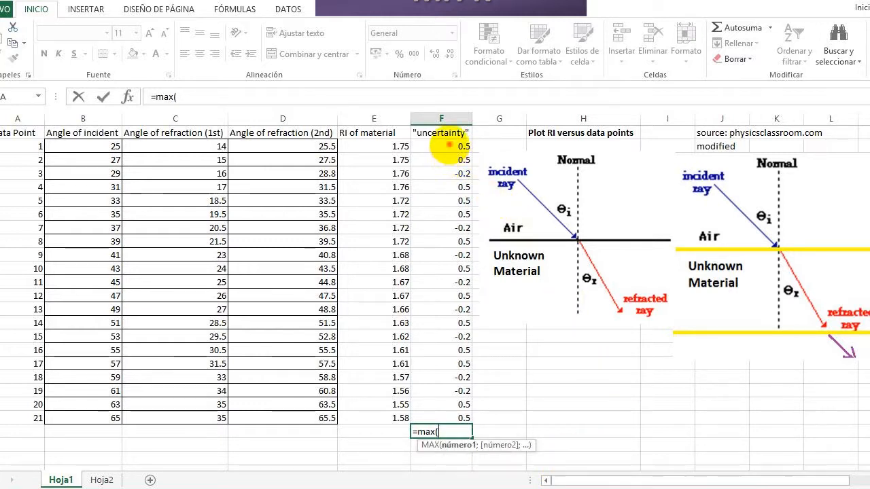
{"action": "left_click_drag", "start_coordinate": [449, 145], "coordinate": [436, 413]}
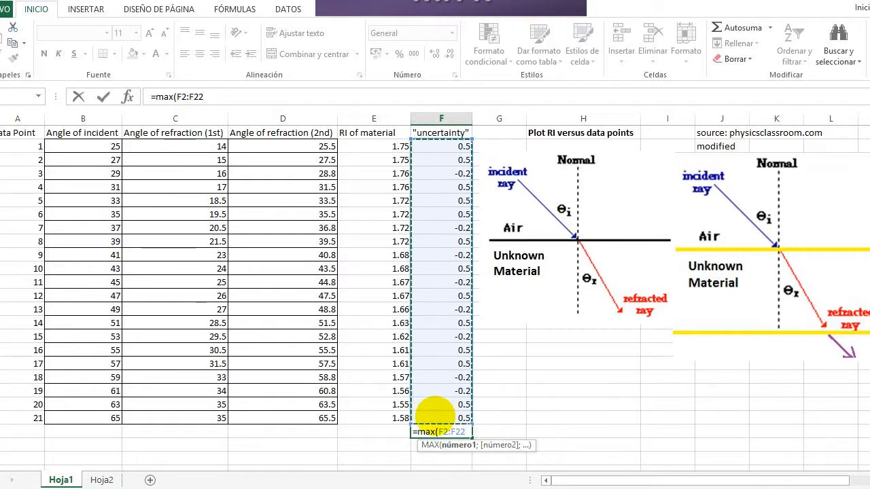
{"action": "key", "text": "Return"}
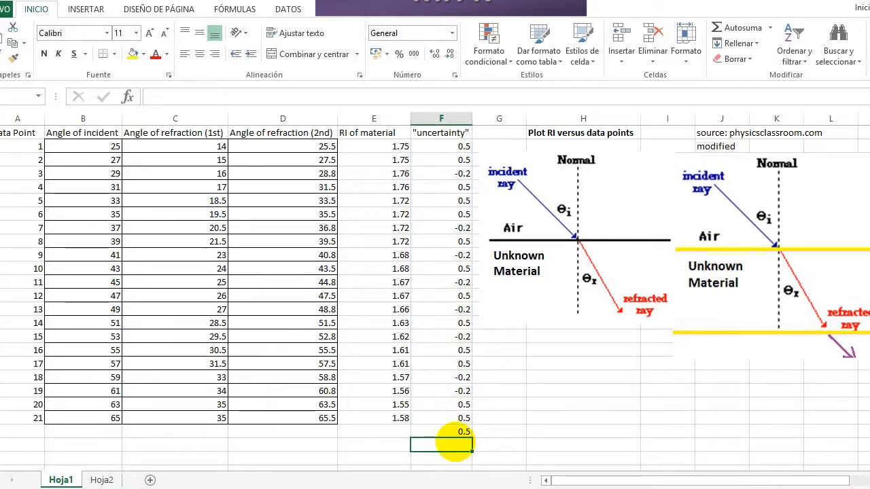
Step: Calculate the minimum of the uncertainty values in F24 with =MIN(F2:F22)
{"action": "type", "text": "="}
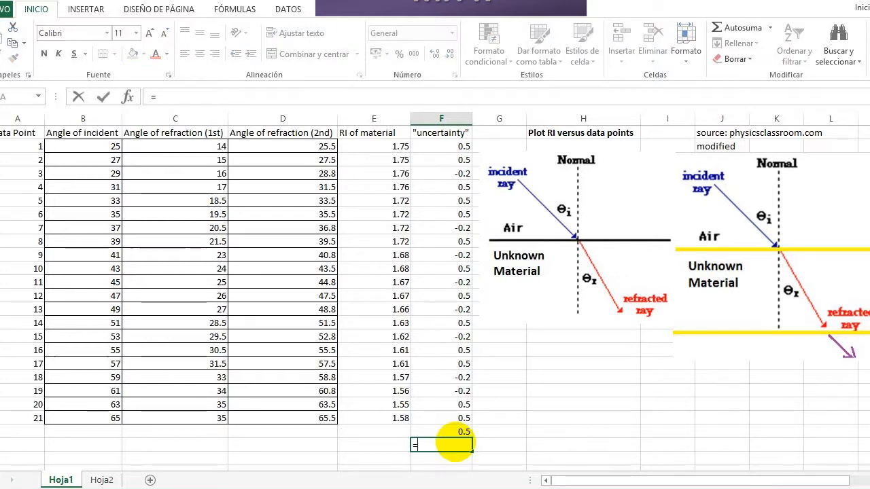
{"action": "type", "text": "min("}
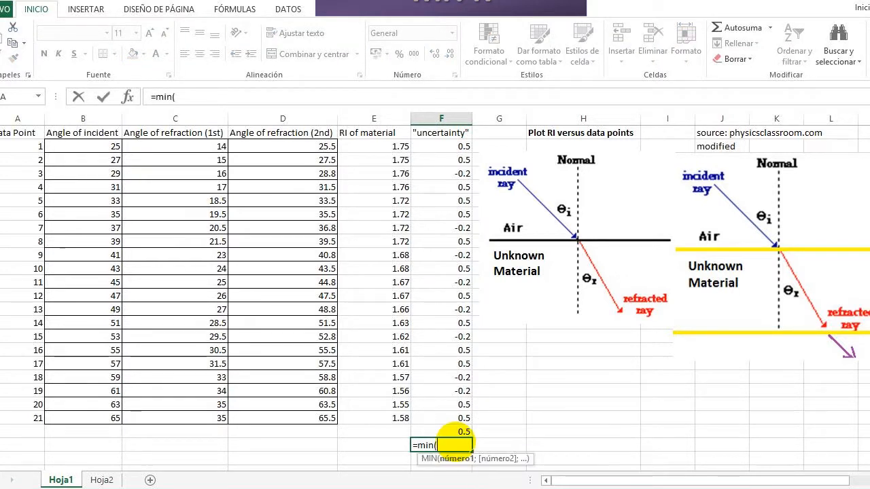
{"action": "left_click_drag", "start_coordinate": [450, 146], "coordinate": [444, 416]}
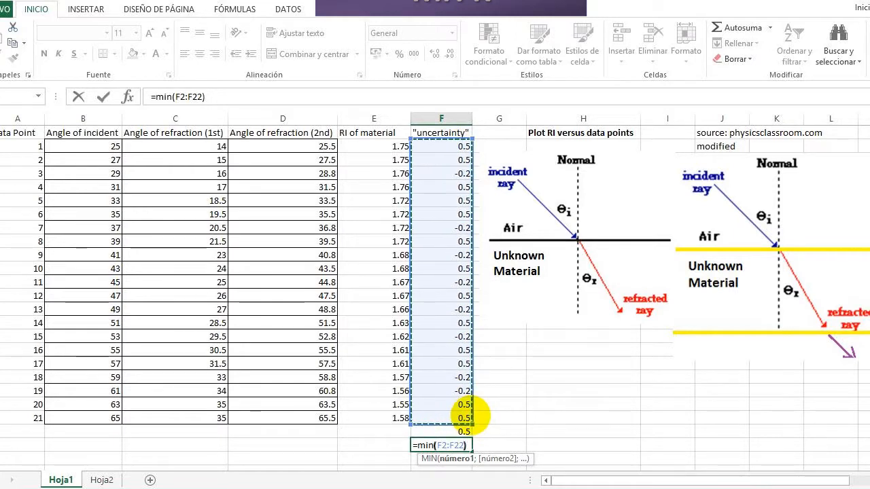
{"action": "type", "text": ")"}
{"action": "key", "text": "Return"}
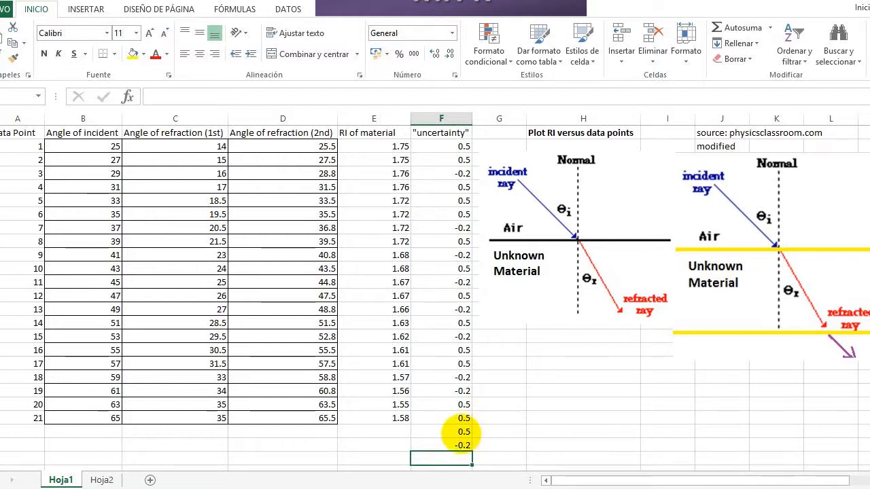
Step: Check the maximum formula in F23 and enter 0.5 as the chosen uncertainty in F25
{"action": "left_click", "coordinate": [472, 431]}
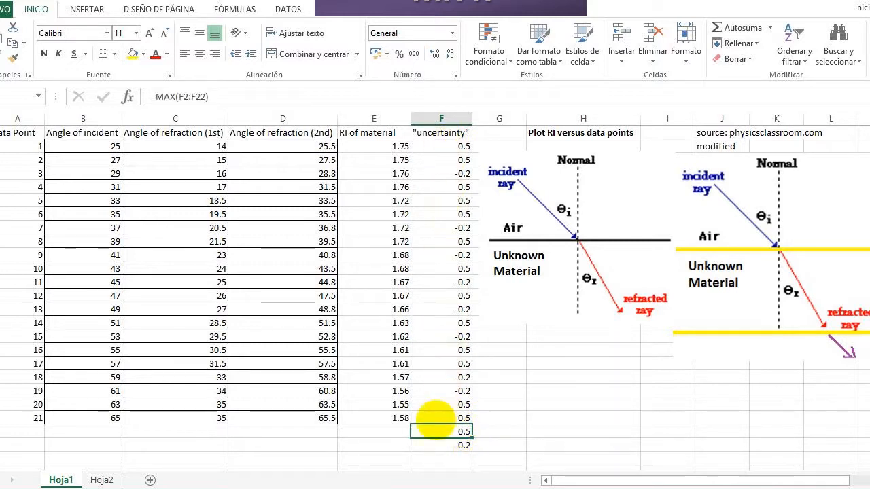
{"action": "left_click", "coordinate": [438, 459]}
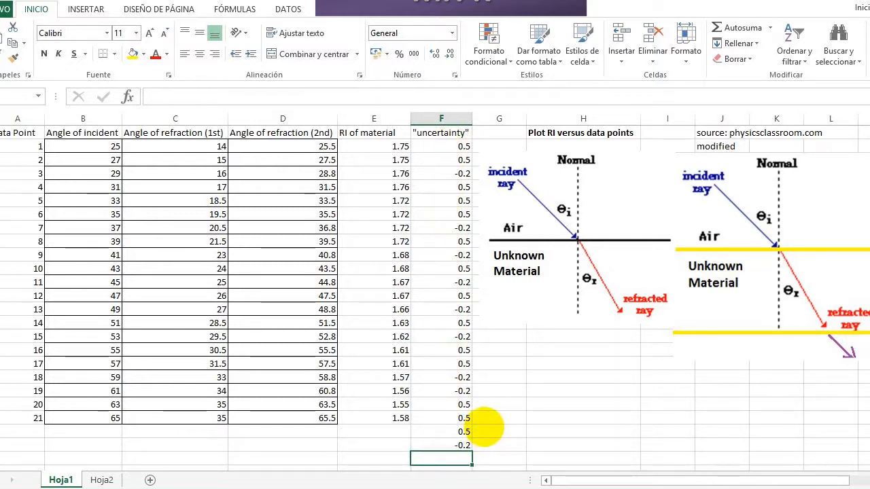
{"action": "type", "text": "0.5"}
{"action": "key", "text": "Return"}
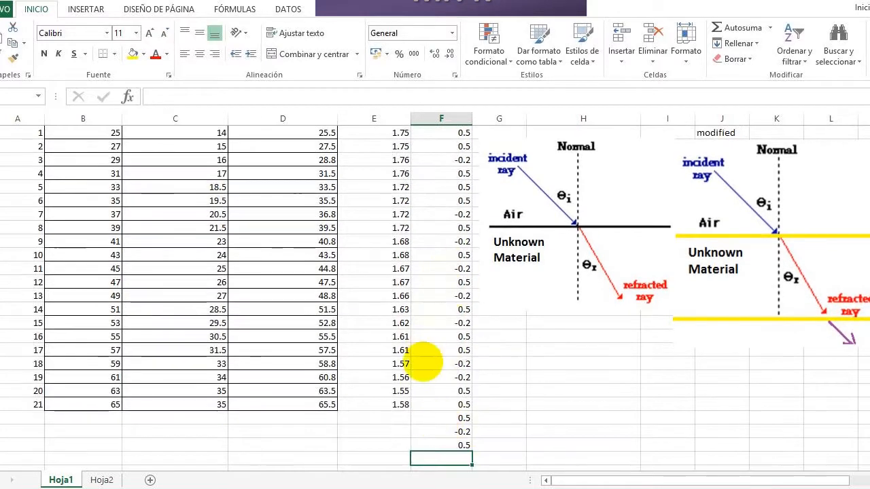
Step: Insert a markers-only scatter chart of RI of material (column E) against Data Point (column A)
{"action": "scroll", "coordinate": [427, 359], "scroll_direction": "up", "scroll_amount": 1}
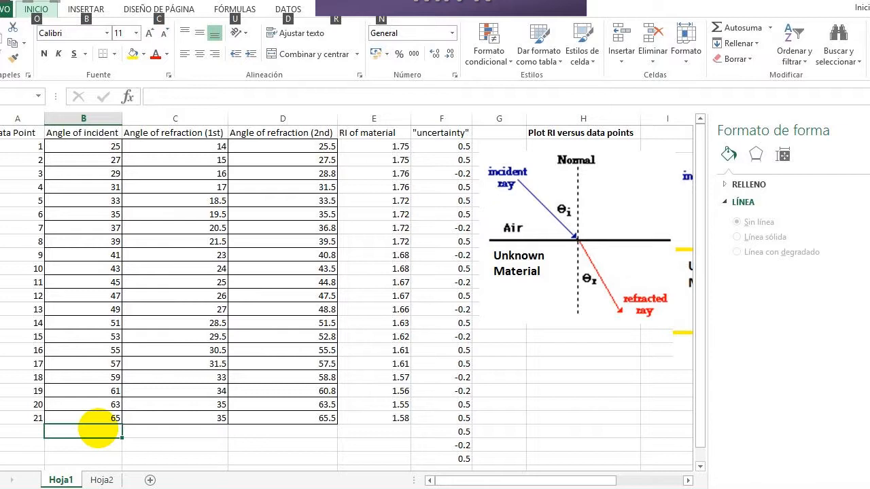
{"action": "left_click", "coordinate": [97, 429]}
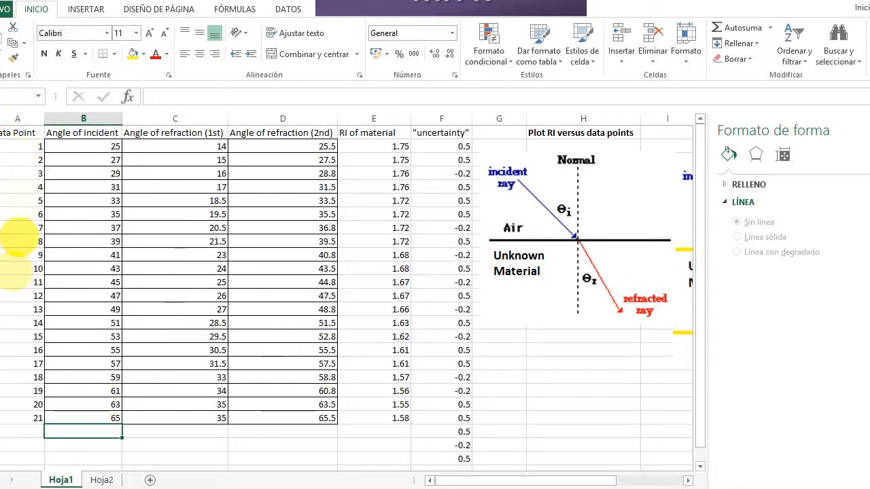
{"action": "left_click", "coordinate": [10, 119]}
{"action": "left_click", "coordinate": [373, 119]}
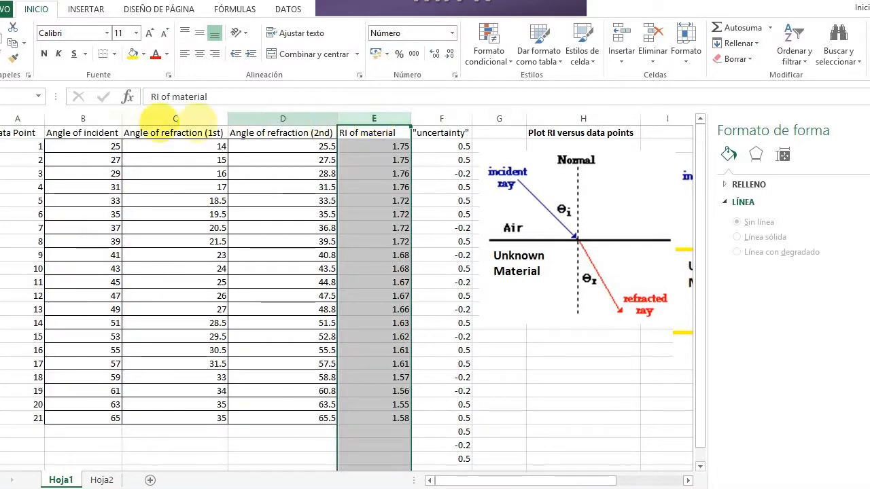
{"action": "left_click", "coordinate": [12, 119]}
{"action": "left_click", "coordinate": [365, 119]}
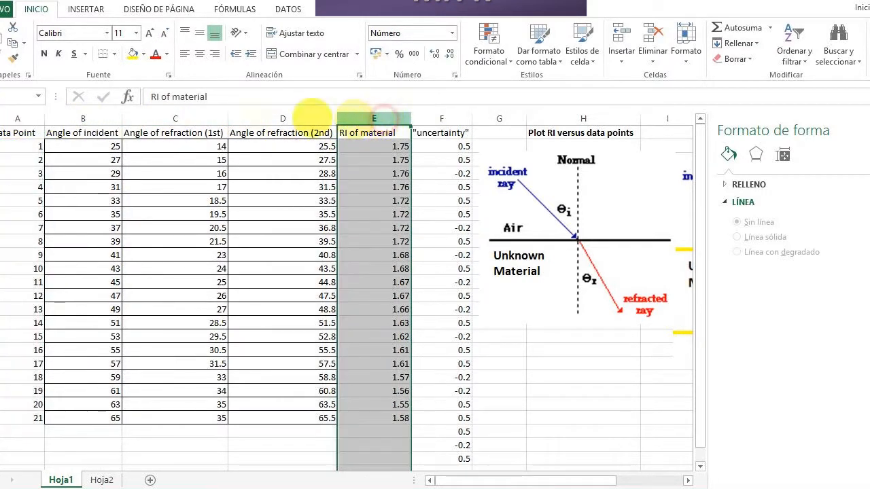
{"action": "left_click", "coordinate": [15, 119]}
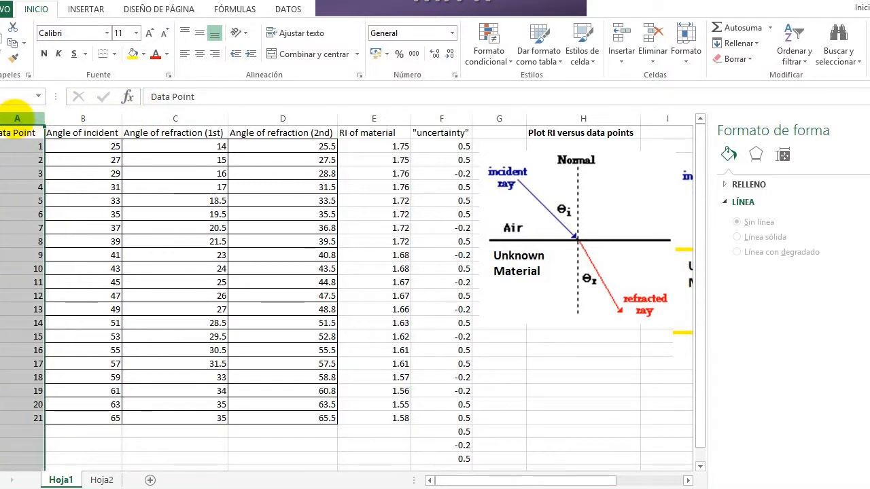
{"action": "left_click", "coordinate": [15, 119]}
{"action": "left_click", "coordinate": [363, 119]}
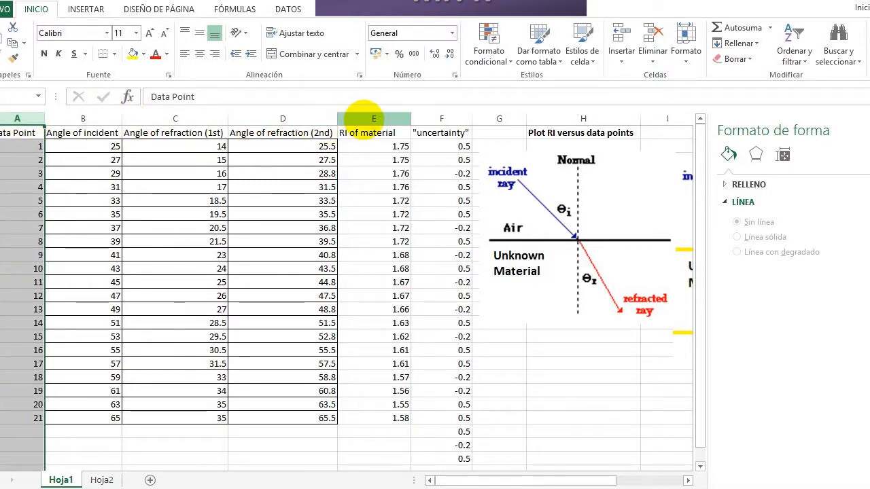
{"action": "left_click", "coordinate": [363, 117], "text": "ctrl"}
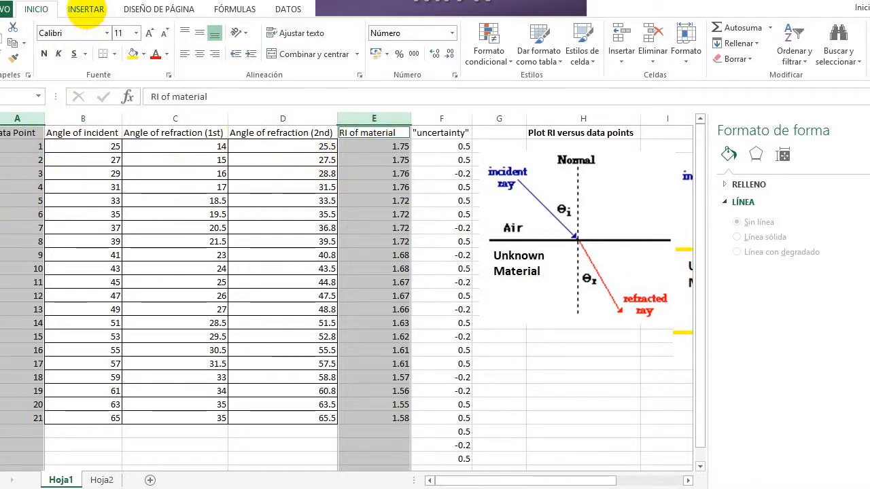
{"action": "left_click", "coordinate": [86, 10]}
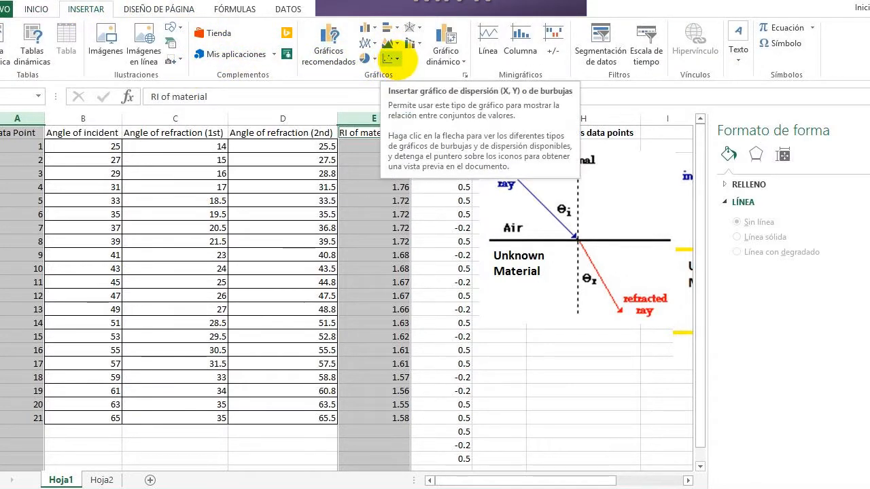
{"action": "left_click", "coordinate": [393, 60]}
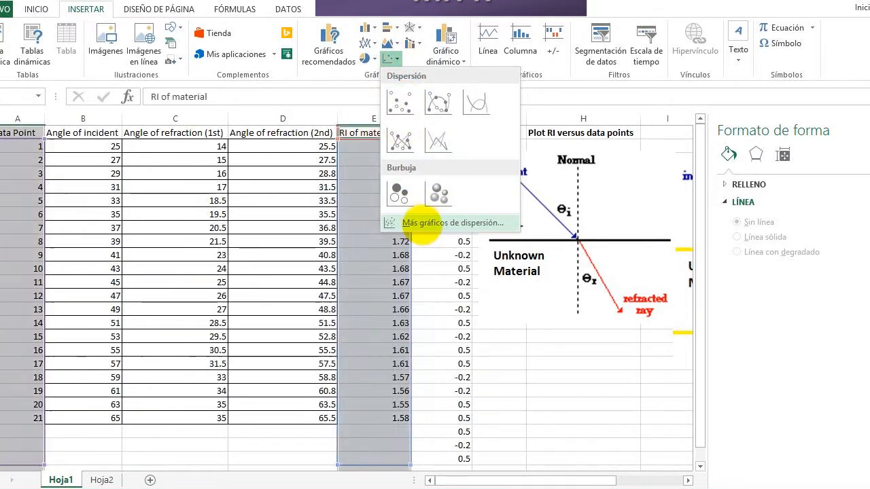
{"action": "left_click", "coordinate": [401, 103]}
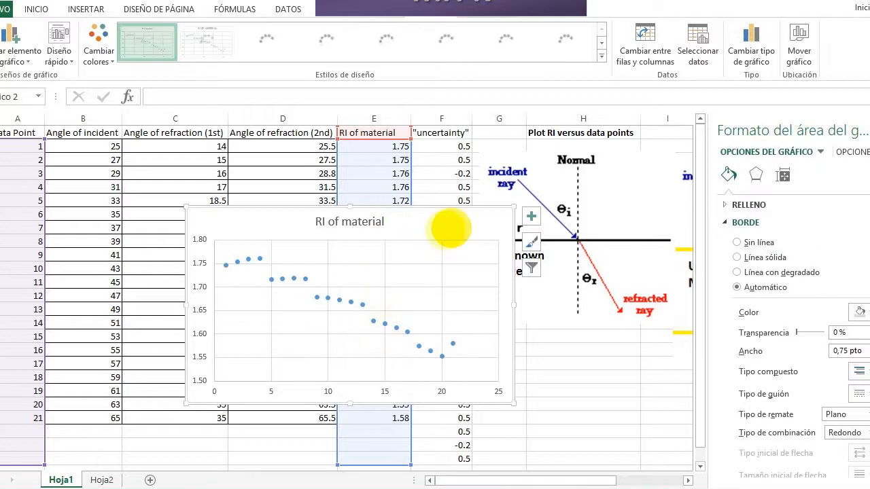
Step: Move the RI of material chart to its own new sheet named "RI Graph"
{"action": "mouse_move", "coordinate": [451, 228]}
{"action": "left_mouse_down"}
{"action": "mouse_move", "coordinate": [416, 238]}
{"action": "mouse_move", "coordinate": [342, 225]}
{"action": "mouse_move", "coordinate": [342, 233]}
{"action": "mouse_move", "coordinate": [528, 225]}
{"action": "mouse_move", "coordinate": [282, 201]}
{"action": "mouse_move", "coordinate": [408, 309]}
{"action": "mouse_move", "coordinate": [365, 198]}
{"action": "mouse_move", "coordinate": [350, 196]}
{"action": "left_mouse_up"}
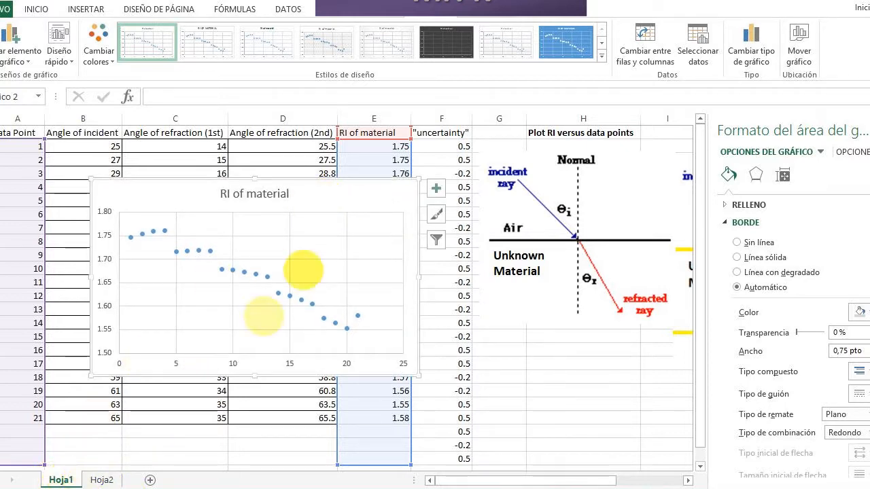
{"action": "right_click", "coordinate": [345, 196]}
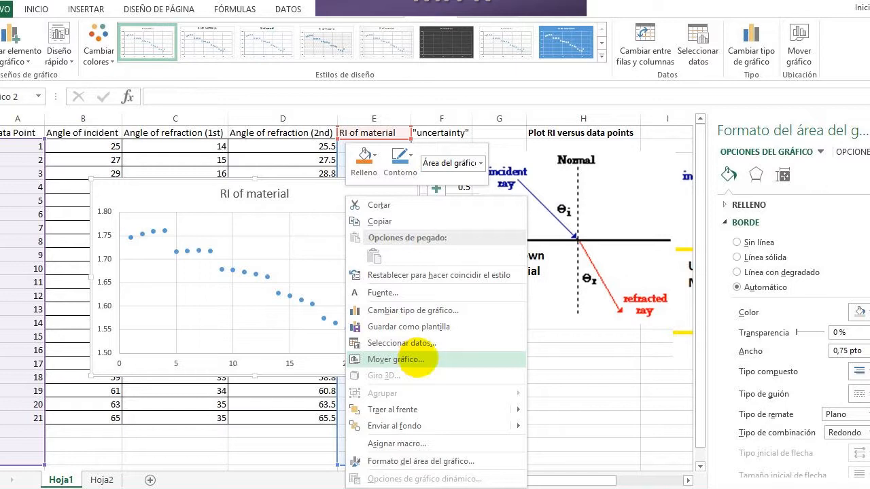
{"action": "left_click", "coordinate": [417, 359]}
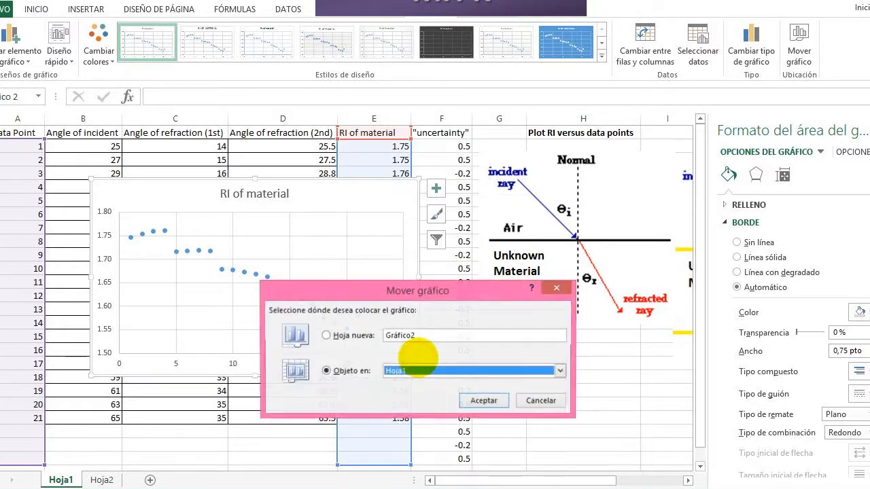
{"action": "left_click", "coordinate": [330, 335]}
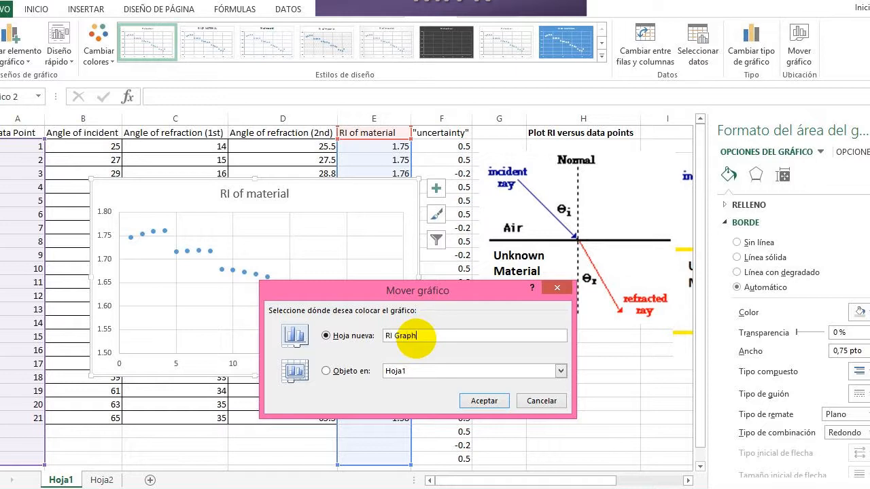
{"action": "left_click", "coordinate": [482, 401]}
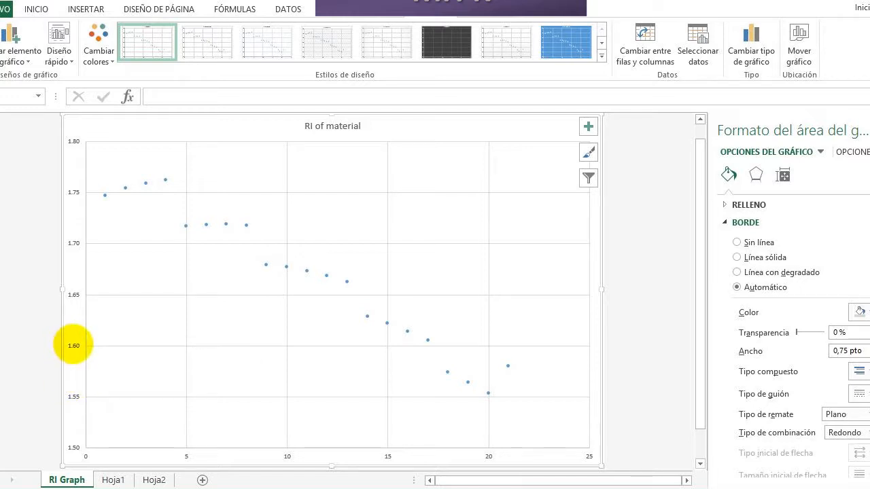
Step: Set the minimum bound of the chart's vertical axis to 1
{"action": "left_click", "coordinate": [73, 345]}
{"action": "right_click", "coordinate": [74, 345]}
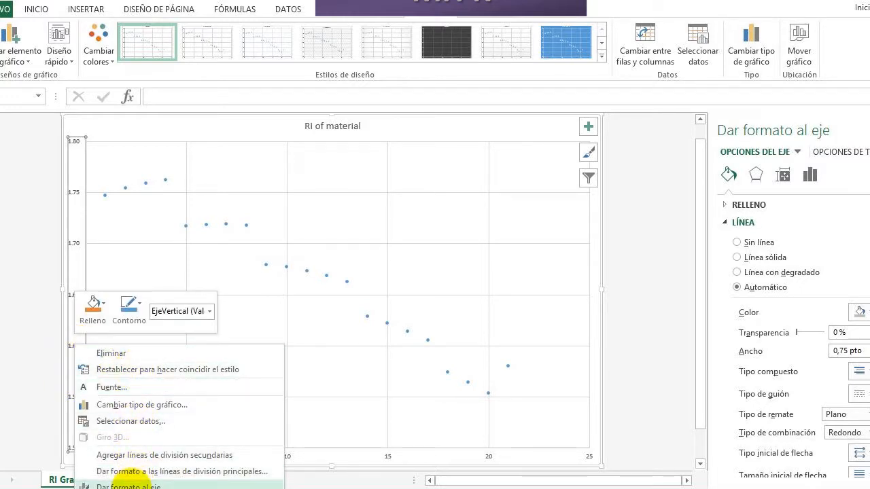
{"action": "left_click", "coordinate": [121, 486]}
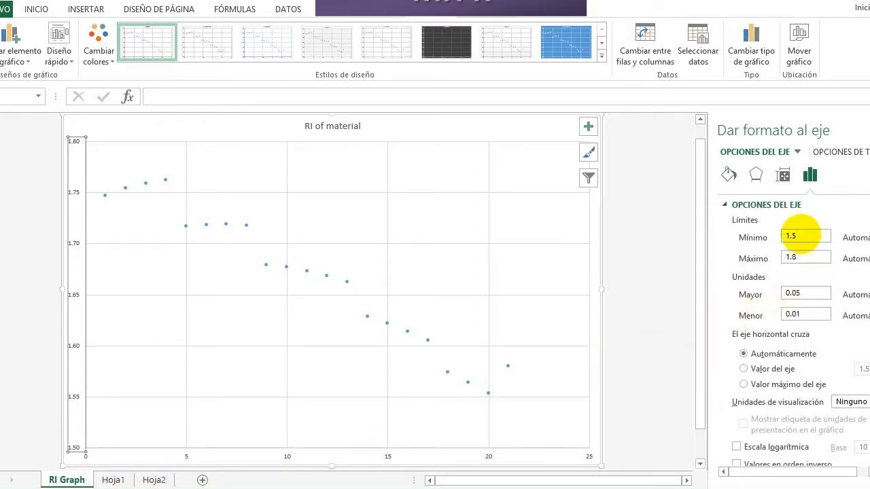
{"action": "left_click", "coordinate": [797, 234]}
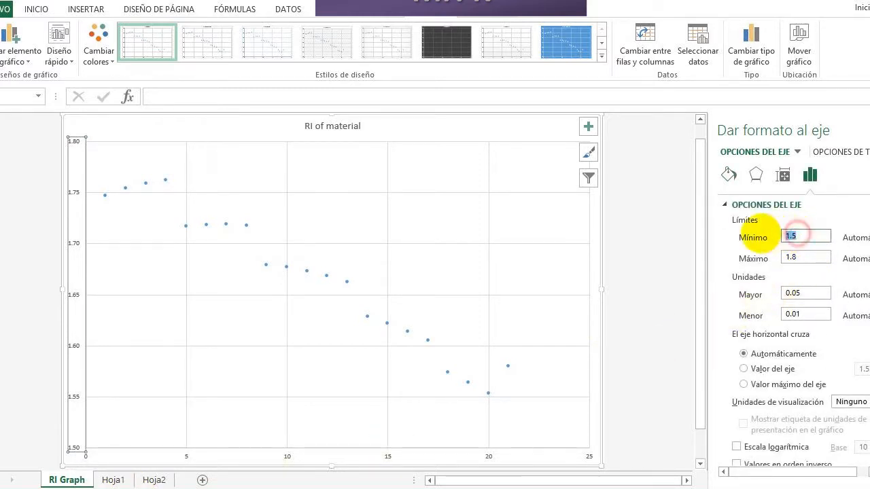
{"action": "type", "text": "1"}
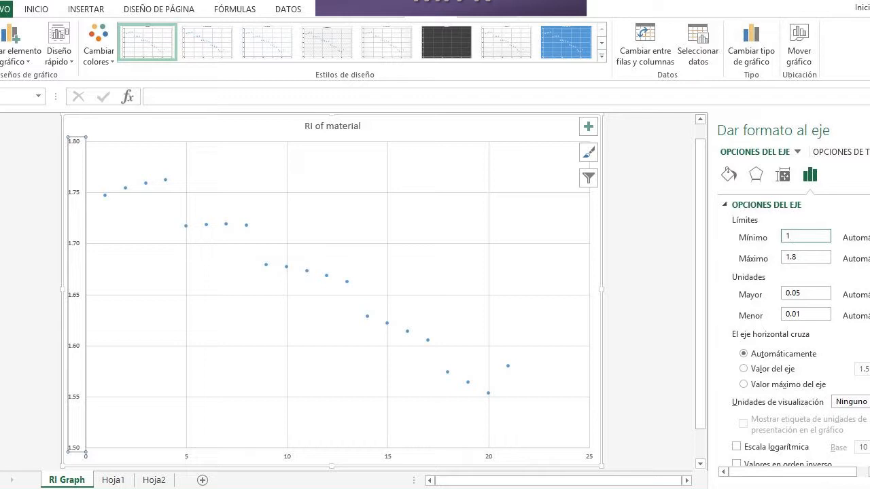
{"action": "left_click", "coordinate": [816, 255]}
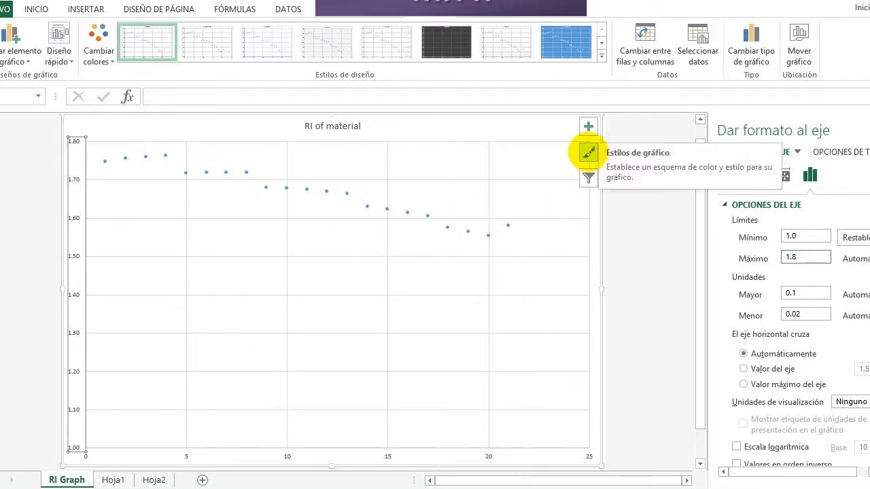
Step: Try to turn off the chart's primary major vertical gridlines
{"action": "left_click", "coordinate": [589, 152]}
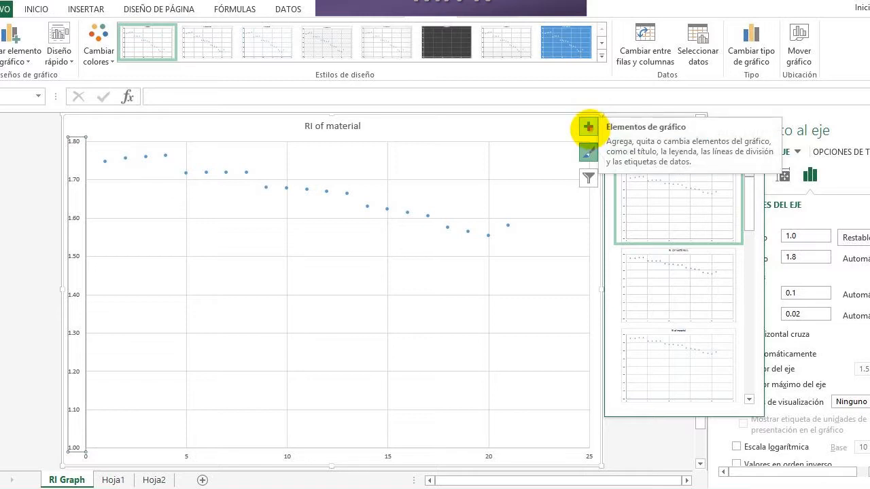
{"action": "left_click", "coordinate": [588, 126]}
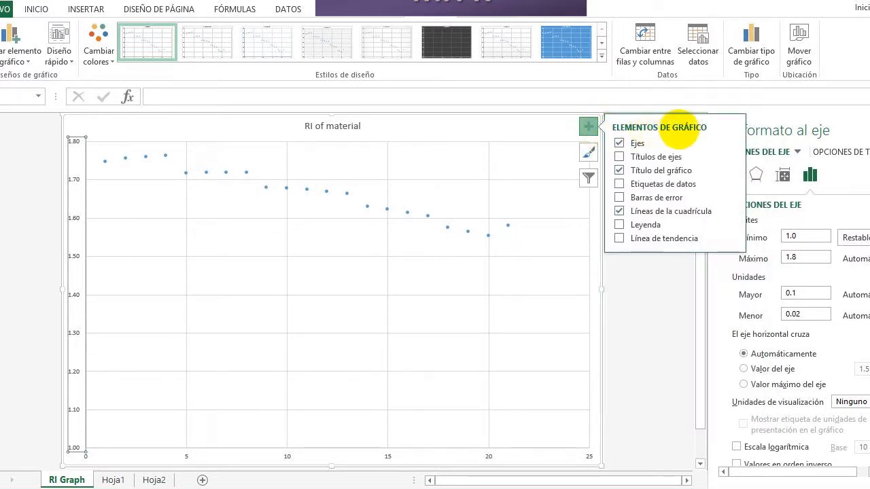
{"action": "left_click", "coordinate": [730, 210]}
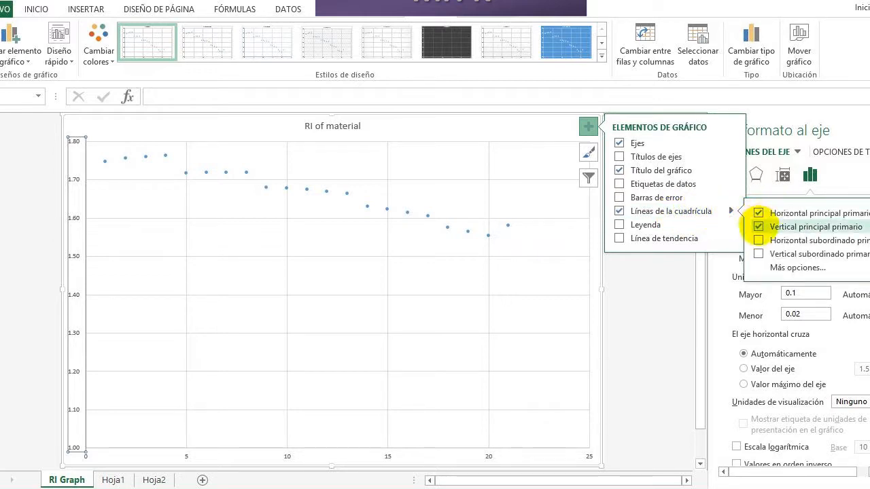
{"action": "left_click", "coordinate": [758, 227]}
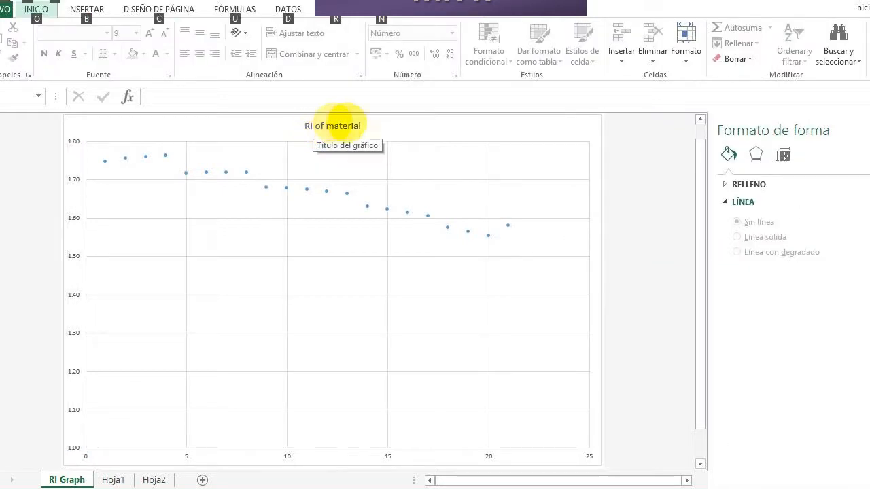
Step: Set the font size of the vertical axis labels to 16
{"action": "left_click", "coordinate": [406, 125]}
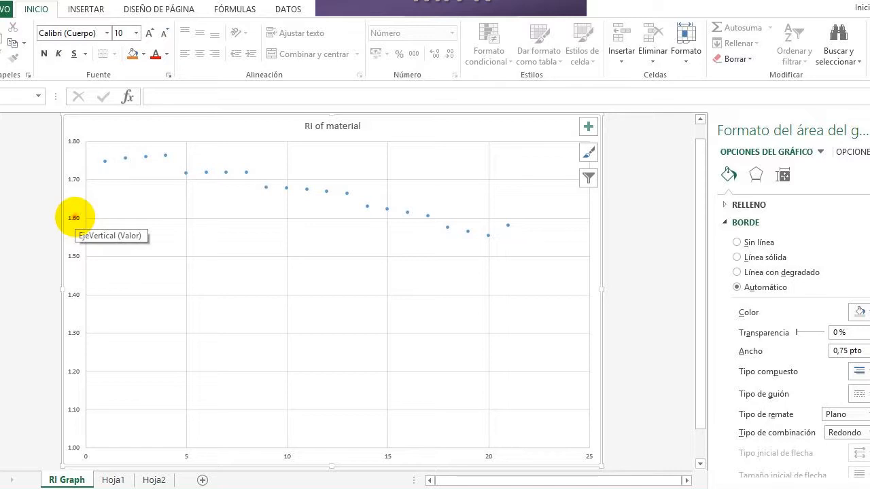
{"action": "left_click", "coordinate": [75, 217]}
{"action": "right_click", "coordinate": [72, 215]}
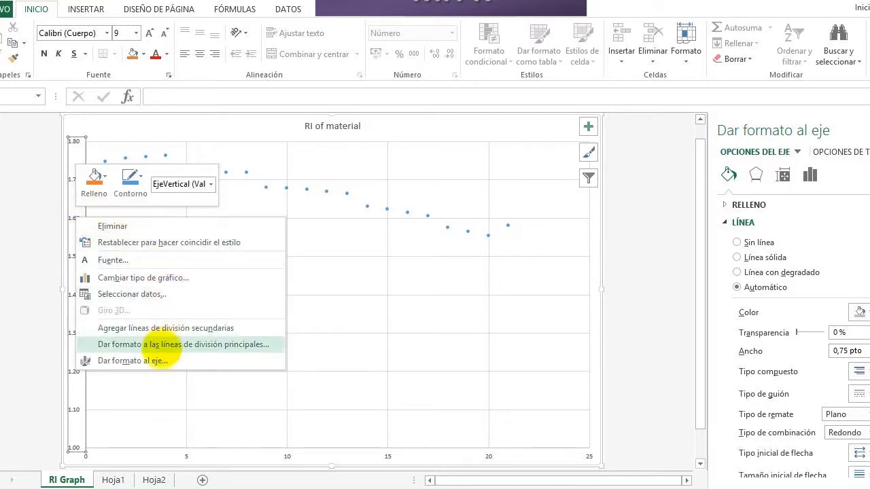
{"action": "left_click", "coordinate": [149, 362]}
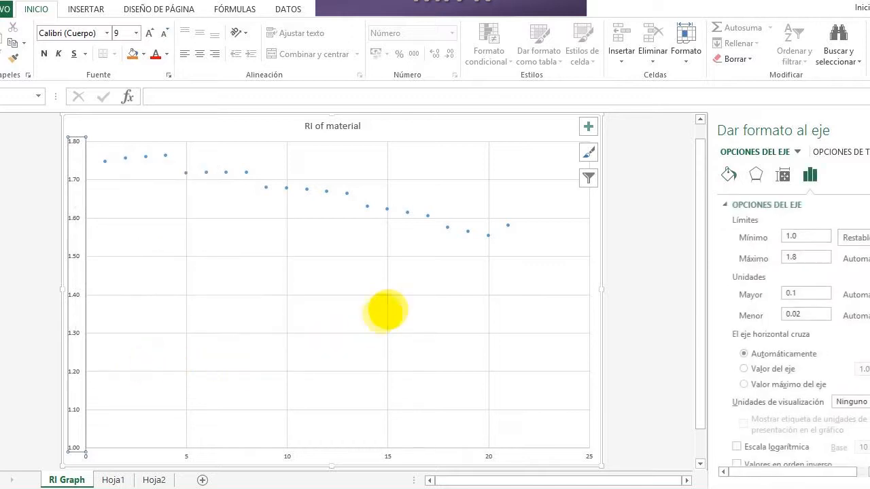
{"action": "right_click", "coordinate": [77, 219]}
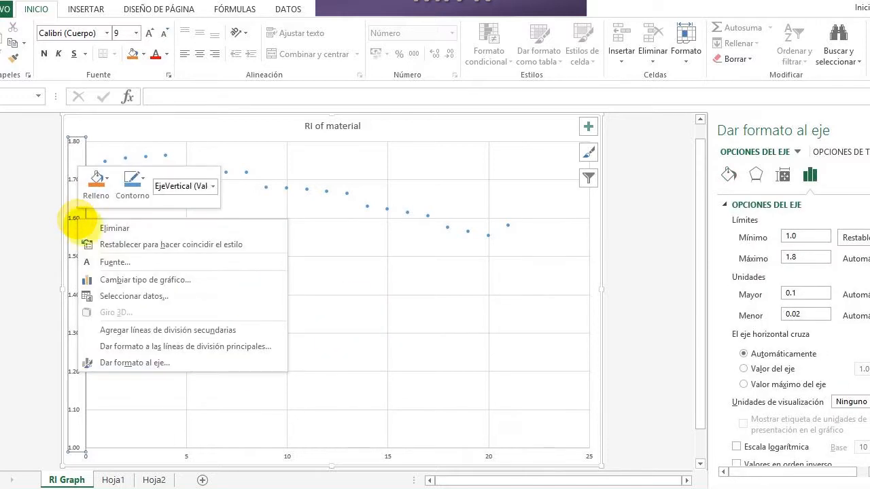
{"action": "left_click", "coordinate": [130, 362]}
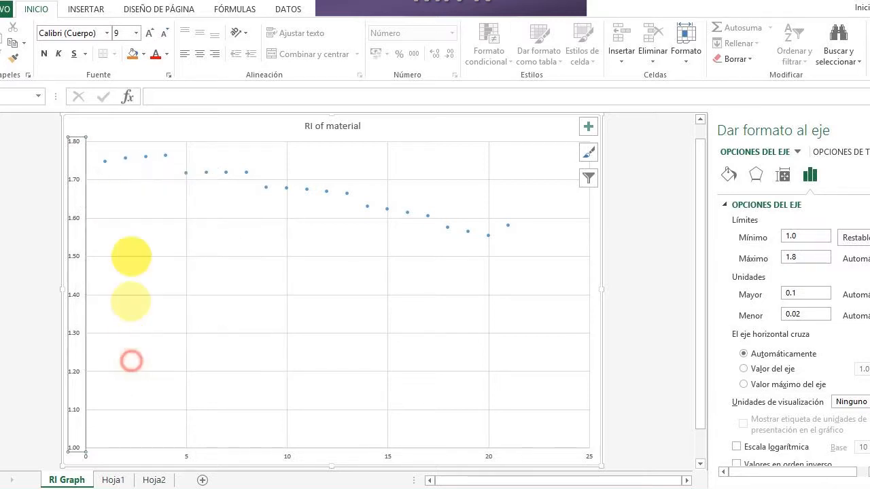
{"action": "left_click", "coordinate": [126, 27]}
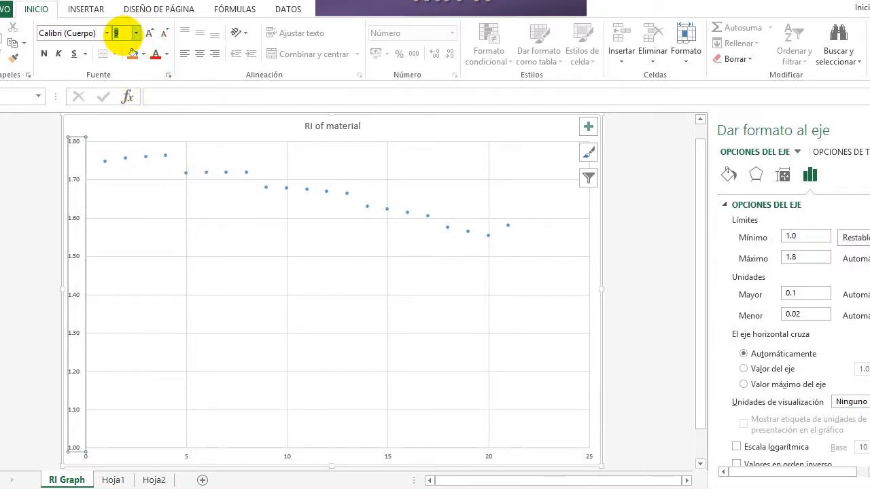
{"action": "type", "text": "16"}
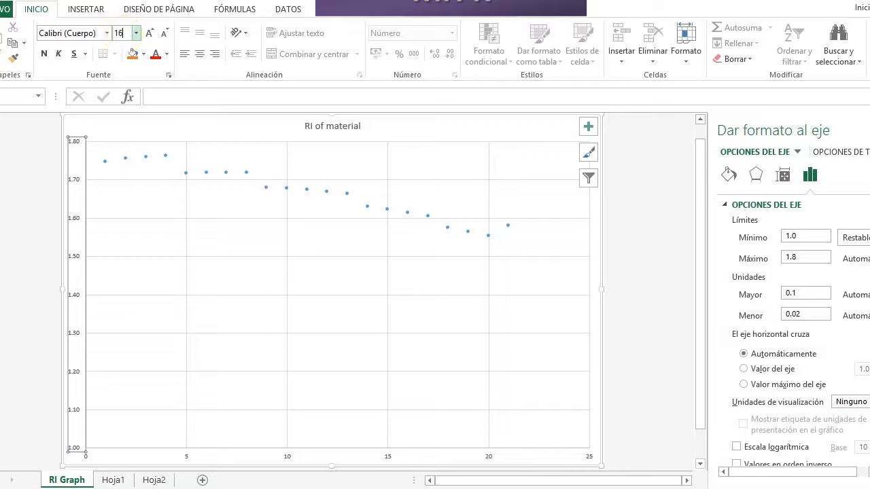
{"action": "key", "text": "Return"}
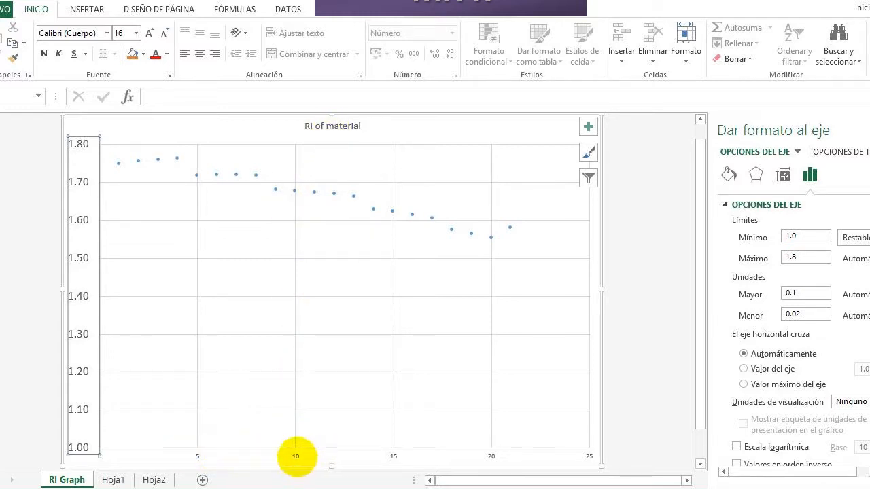
Step: Set the font size of the chart title "RI of material" to 24
{"action": "left_click", "coordinate": [297, 457]}
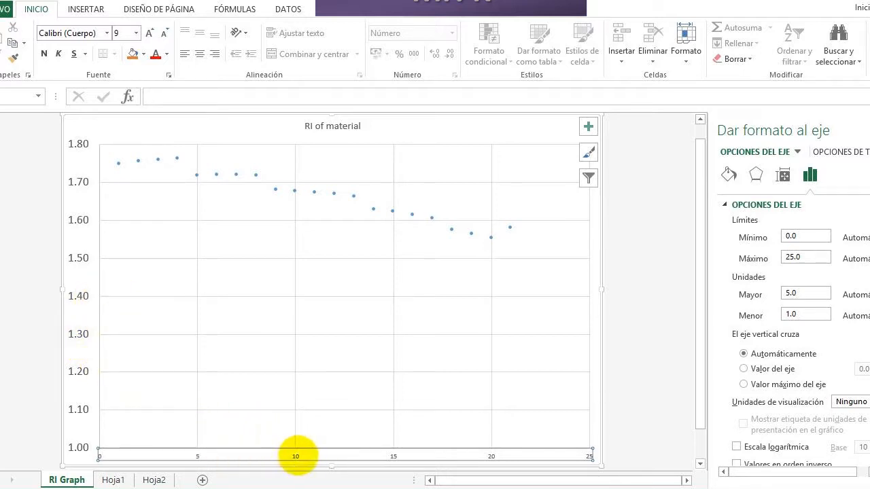
{"action": "left_click", "coordinate": [326, 126]}
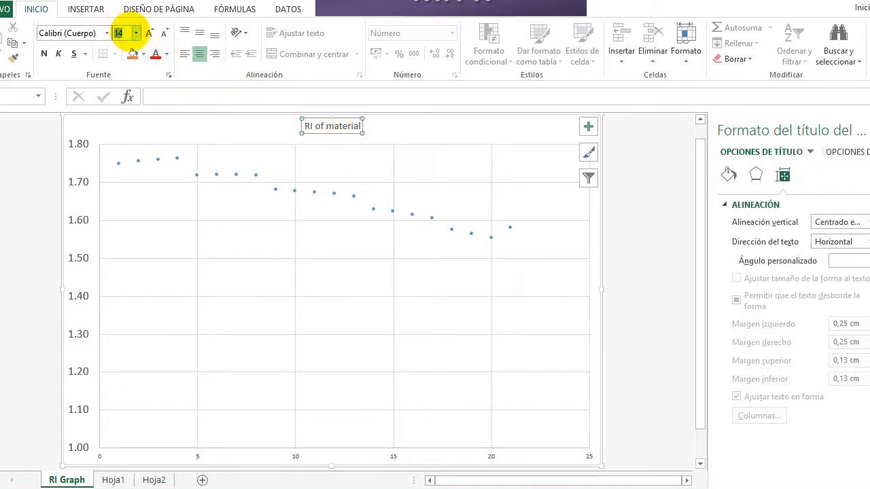
{"action": "type", "text": "24"}
{"action": "key", "text": "Return"}
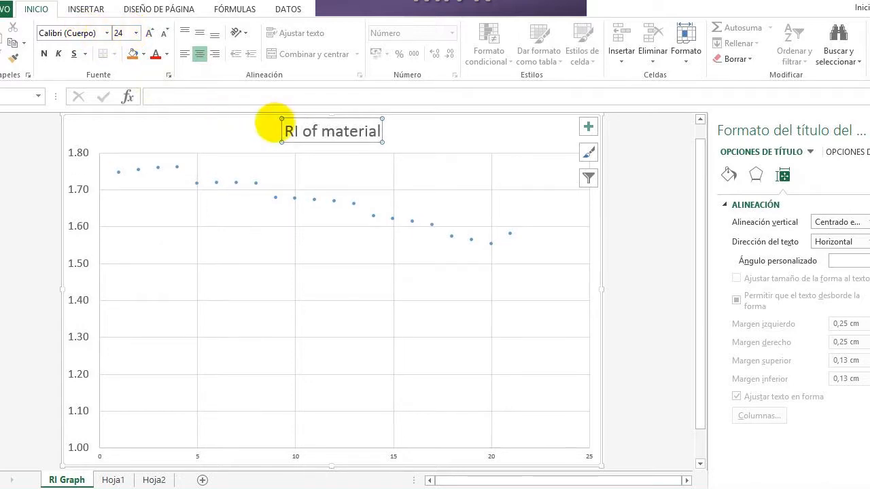
Step: Give the markers of the RI of material series a solid border in standard red
{"action": "left_click", "coordinate": [432, 224]}
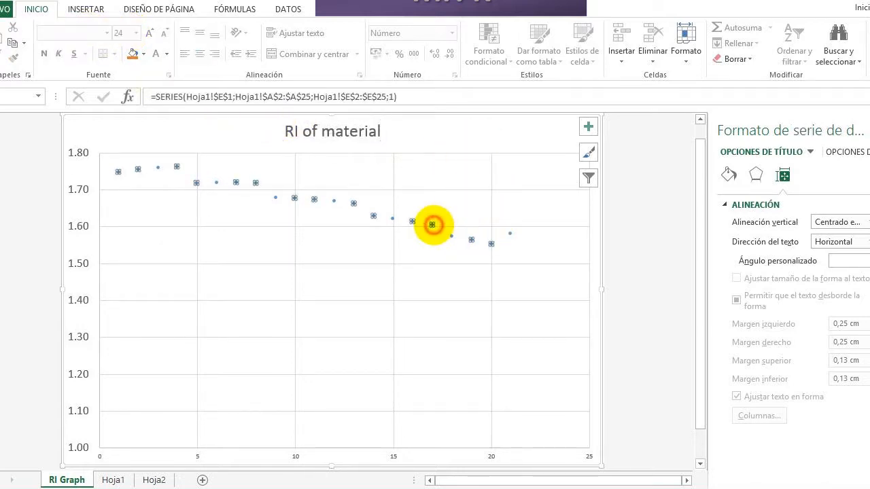
{"action": "left_click", "coordinate": [439, 206]}
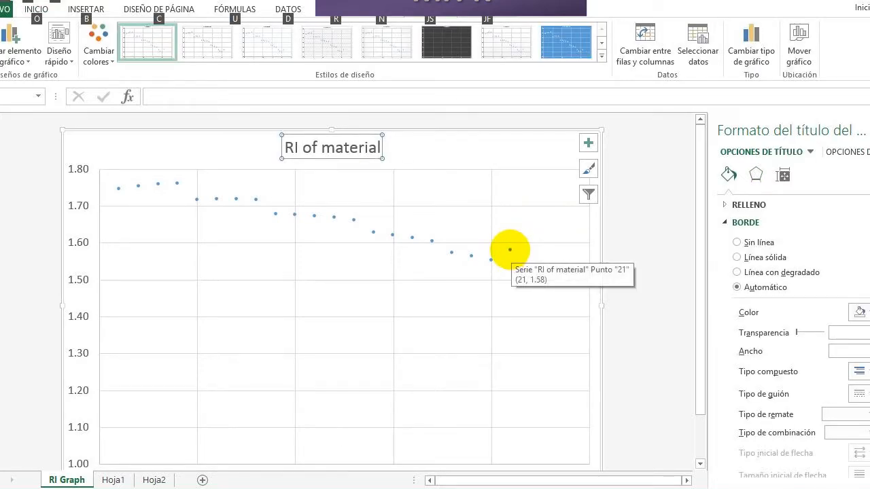
{"action": "left_click", "coordinate": [510, 251]}
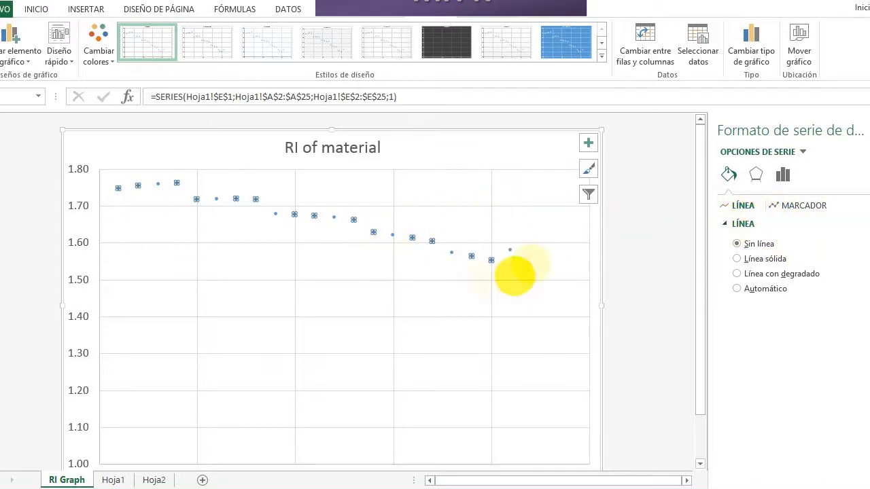
{"action": "left_click", "coordinate": [796, 205]}
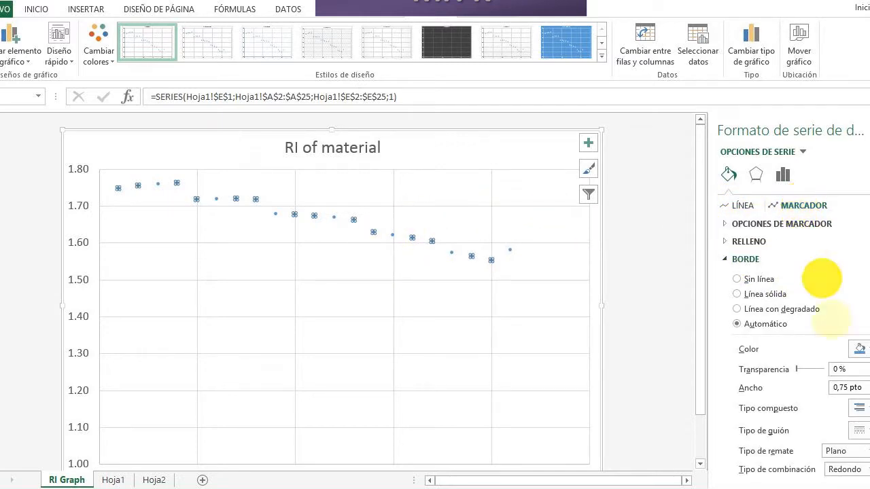
{"action": "left_click", "coordinate": [859, 348]}
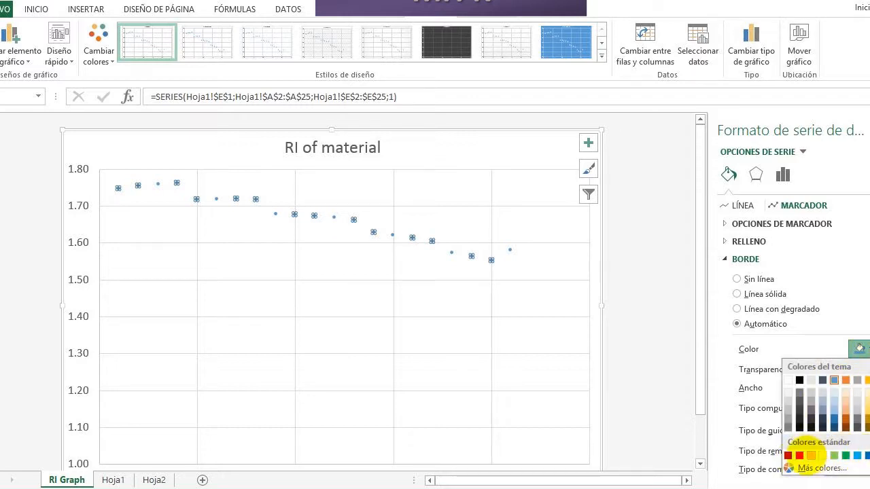
{"action": "left_click", "coordinate": [800, 455]}
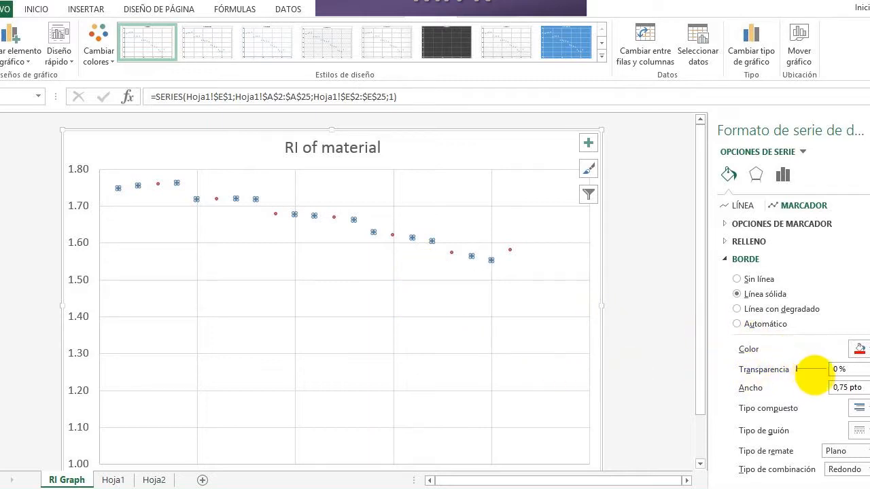
Step: Set the marker border width of the RI of material series to 4.25 pt and deselect the series
{"action": "scroll", "coordinate": [859, 342], "scroll_direction": "down", "scroll_amount": 3}
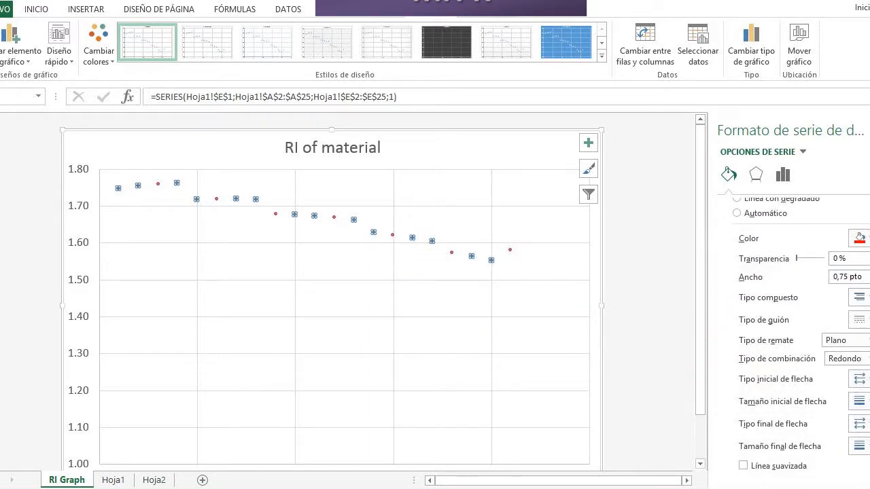
{"action": "scroll", "coordinate": [768, 393], "scroll_direction": "up", "scroll_amount": 3}
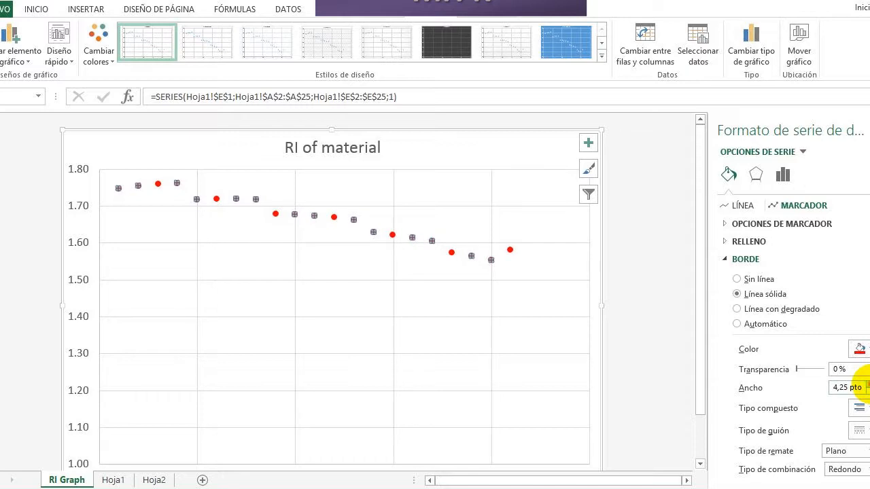
{"action": "left_click", "coordinate": [654, 304]}
{"action": "left_click", "coordinate": [533, 289]}
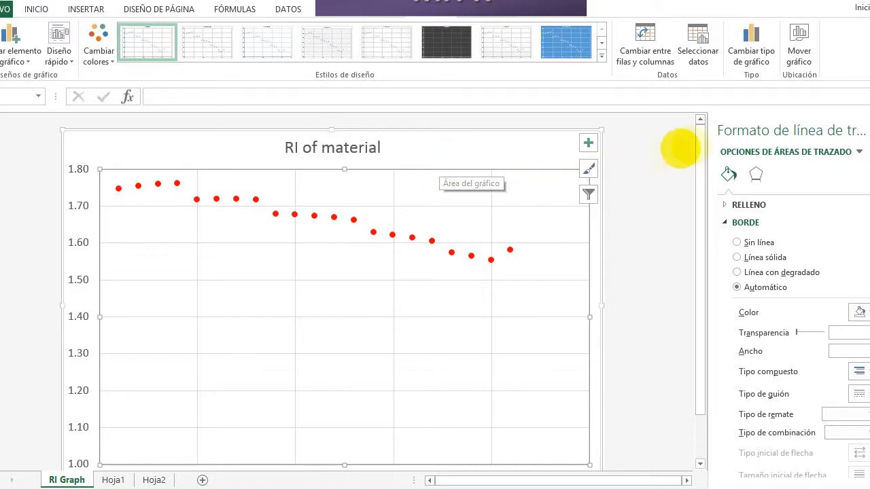
{"action": "left_click_drag", "start_coordinate": [696, 142], "coordinate": [700, 157]}
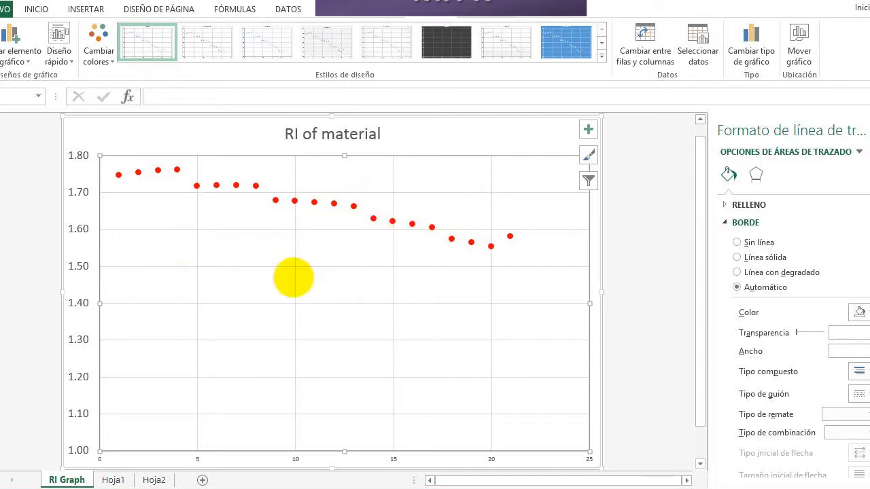
Step: Remove the vertical gridlines of the RI of material chart by setting them to no line (Sin línea)
{"action": "left_click", "coordinate": [296, 280]}
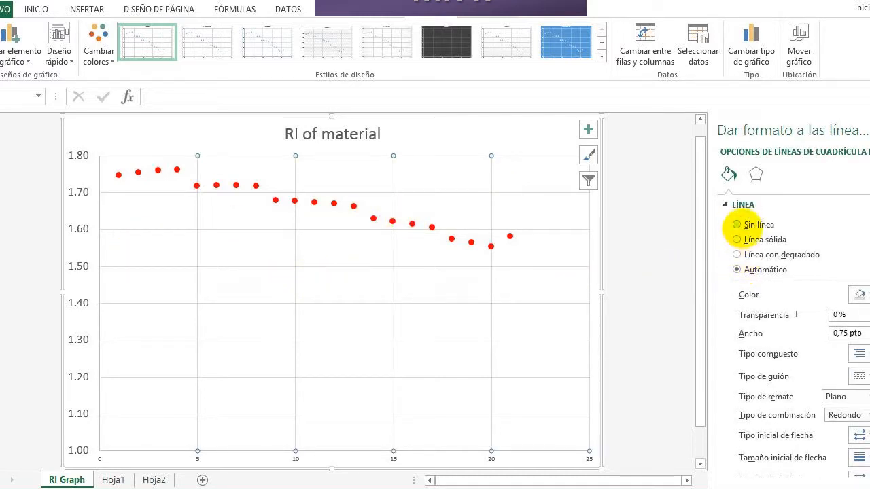
{"action": "left_click", "coordinate": [737, 224]}
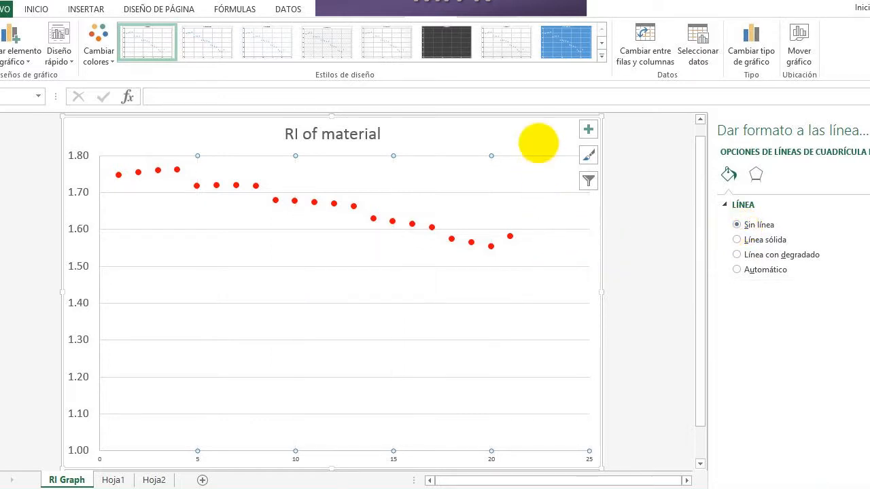
{"action": "left_click", "coordinate": [519, 140]}
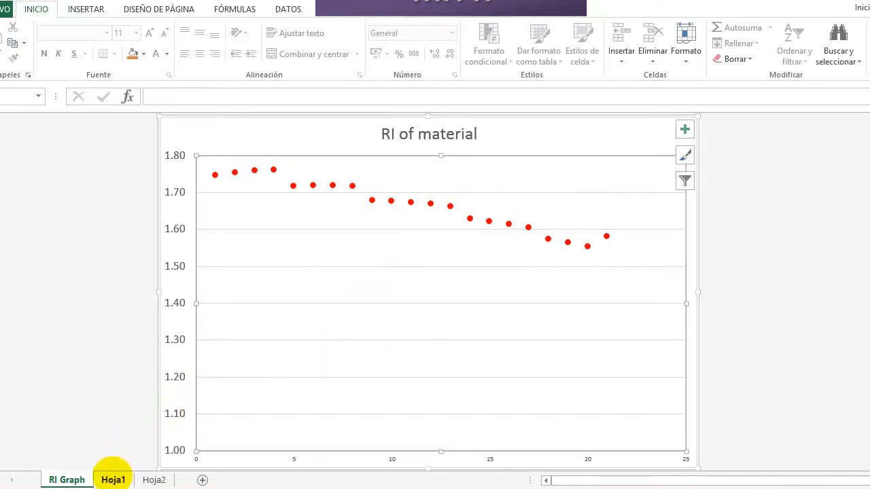
Step: On sheet Hoja1, move the ray diagram without yellow lines lower down, away from the "Plot RI versus data points" heading
{"action": "left_click", "coordinate": [113, 480]}
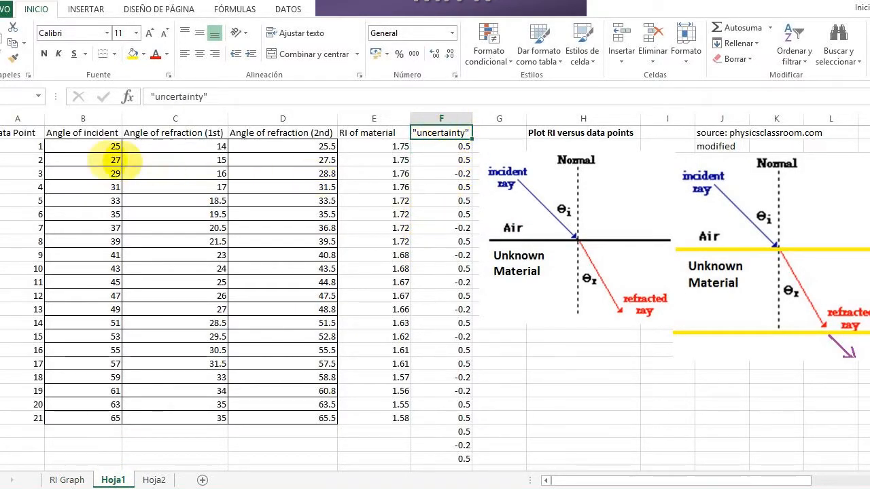
{"action": "left_click", "coordinate": [83, 134]}
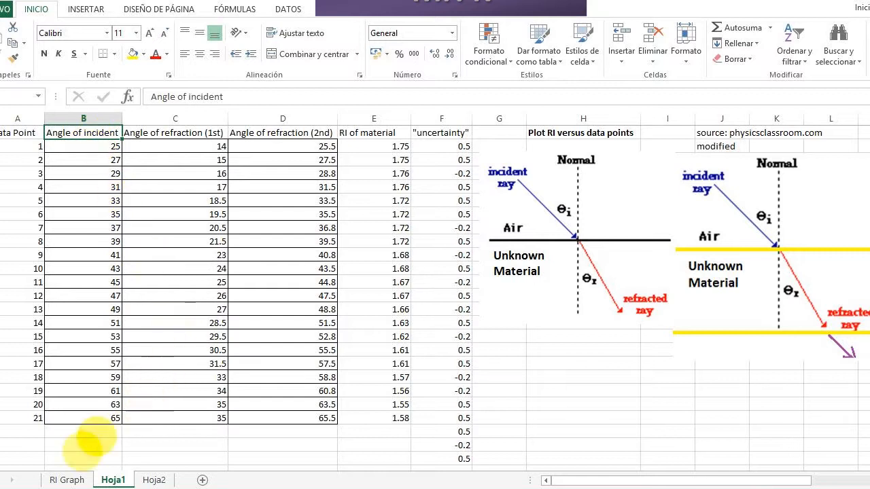
{"action": "left_click", "coordinate": [66, 480]}
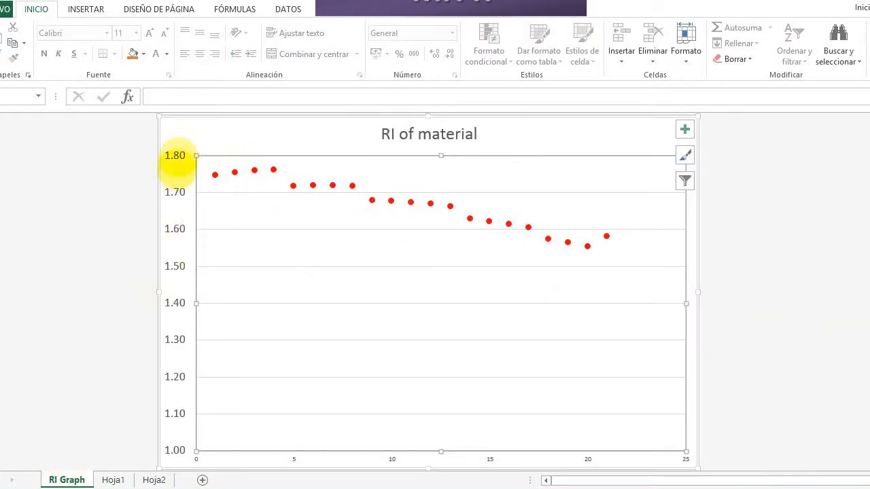
{"action": "left_click", "coordinate": [113, 480]}
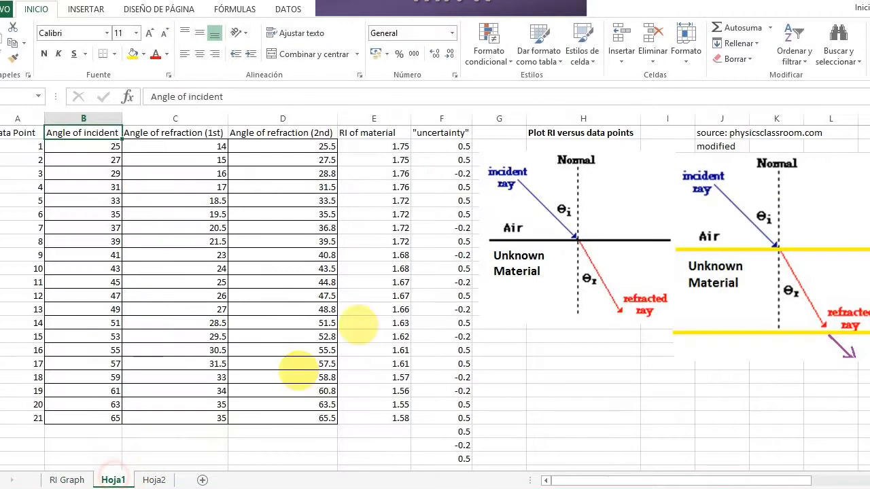
{"action": "left_click_drag", "start_coordinate": [551, 220], "coordinate": [646, 348]}
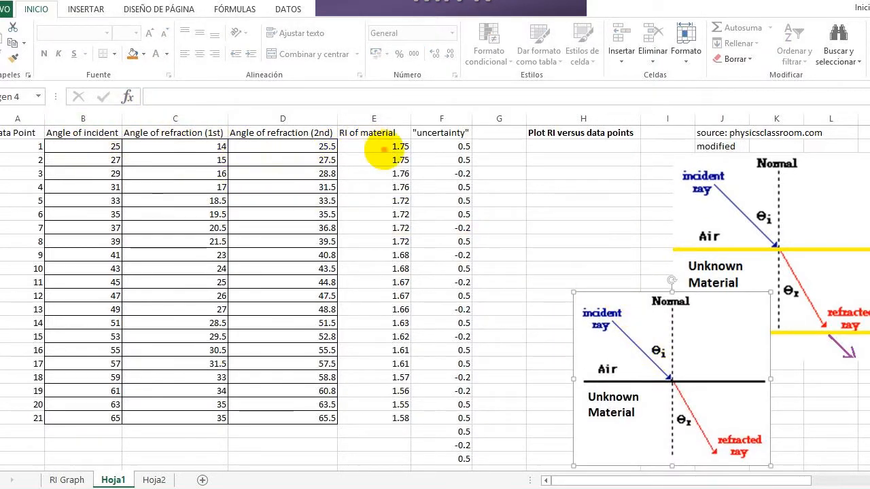
Step: Head column G with "uncertainty" RI, in quotes as in F1, and calculate G2 with =SENO(F2*PI()/180)*COS(C2*PI()/180)*2
{"action": "left_click", "coordinate": [370, 147]}
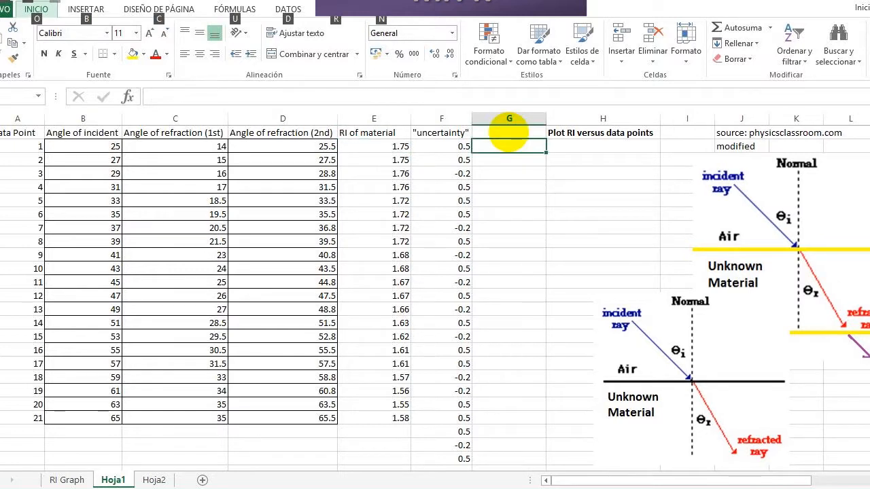
{"action": "left_click", "coordinate": [509, 133]}
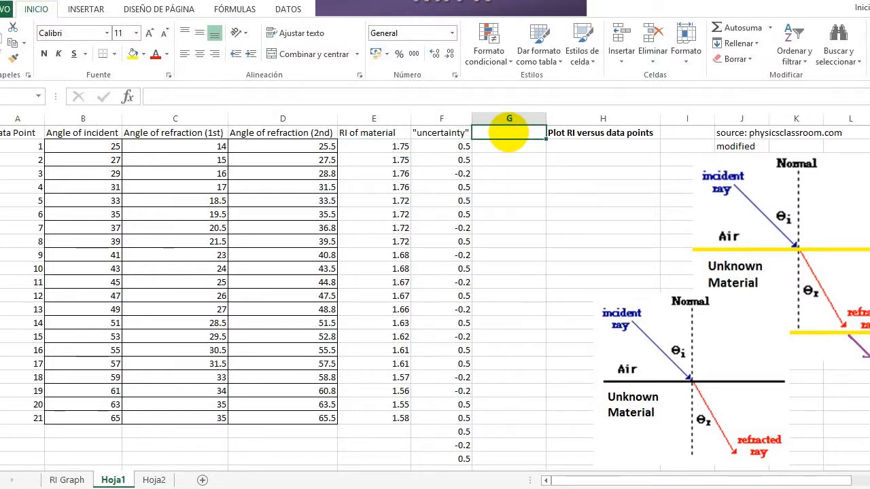
{"action": "type", "text": "üncertainty\" RI"}
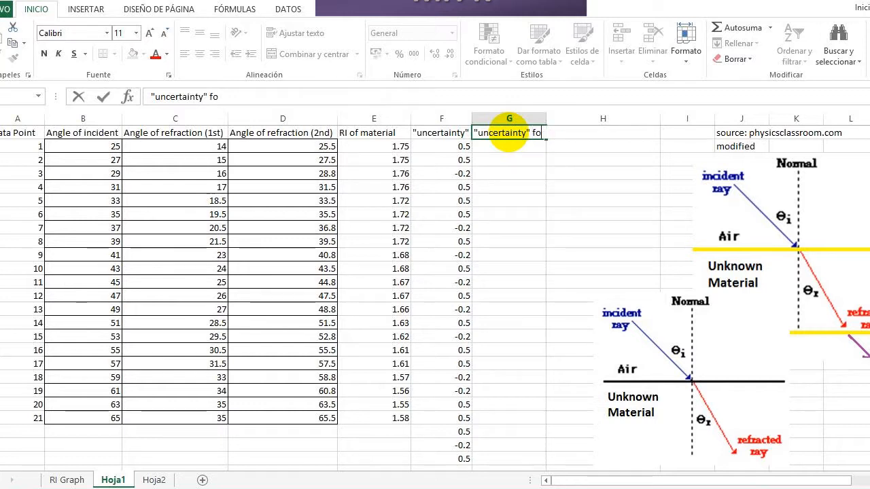
{"action": "key", "text": "Return"}
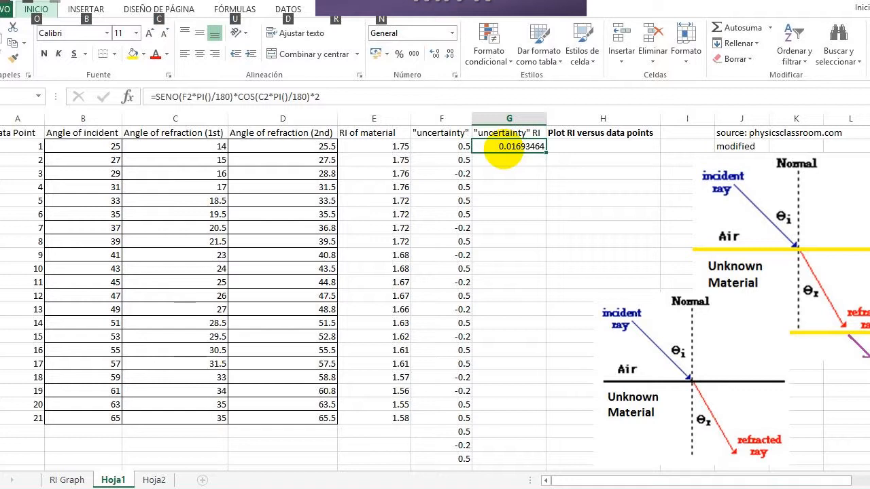
{"action": "left_click", "coordinate": [504, 149]}
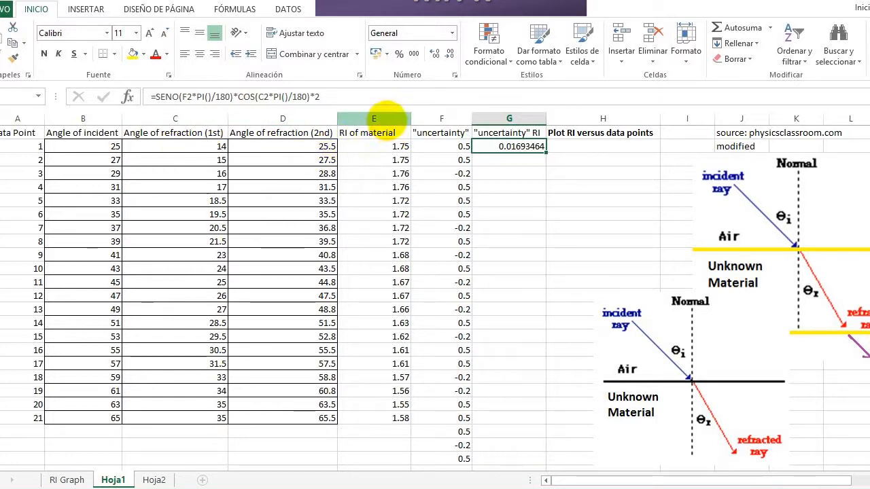
Step: Format column G as Número with 2 decimal places
{"action": "left_click", "coordinate": [509, 119]}
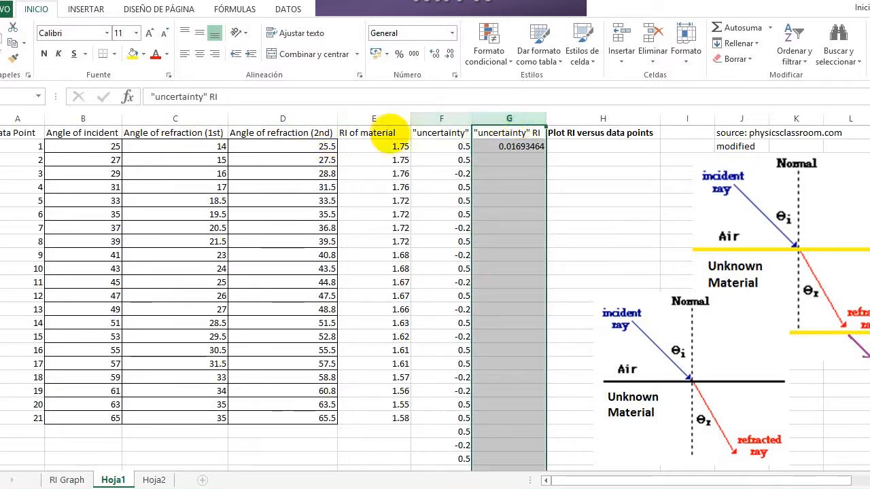
{"action": "right_click", "coordinate": [509, 119]}
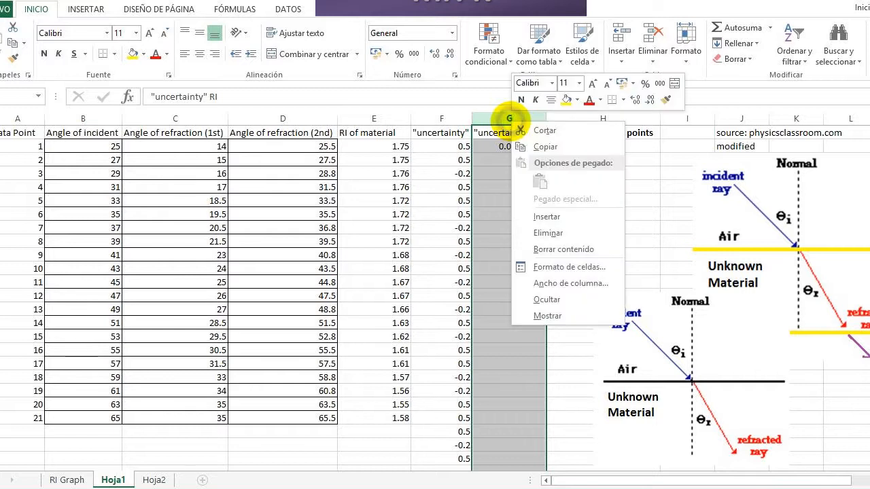
{"action": "left_click", "coordinate": [563, 269]}
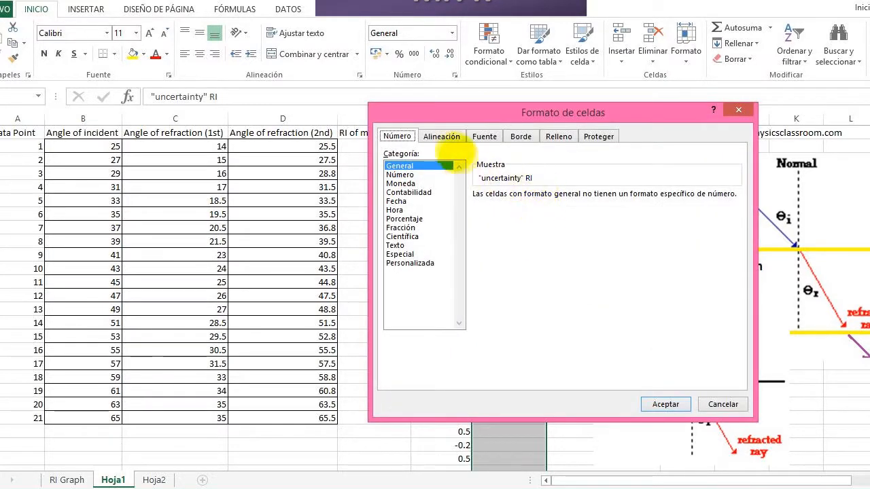
{"action": "left_click", "coordinate": [441, 135]}
{"action": "left_click", "coordinate": [485, 136]}
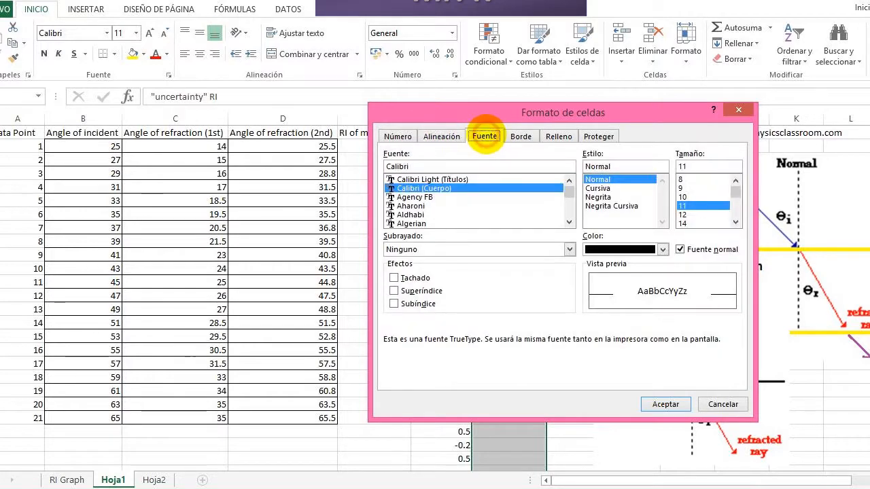
{"action": "left_click", "coordinate": [398, 136]}
{"action": "left_click", "coordinate": [399, 175]}
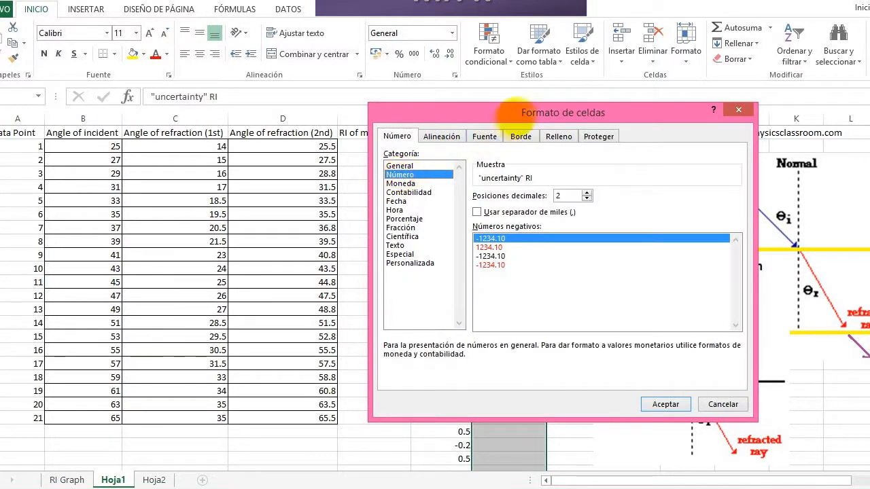
{"action": "left_click_drag", "start_coordinate": [537, 105], "coordinate": [218, 105]}
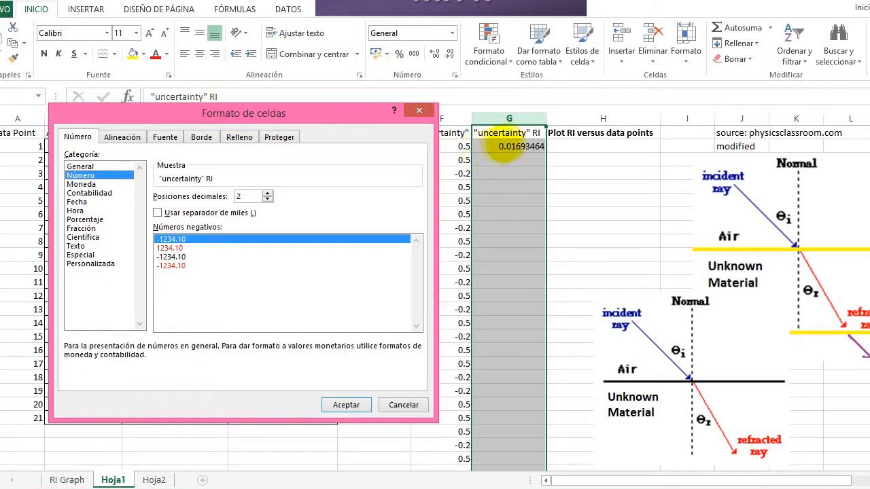
{"action": "left_click_drag", "start_coordinate": [364, 116], "coordinate": [311, 122]}
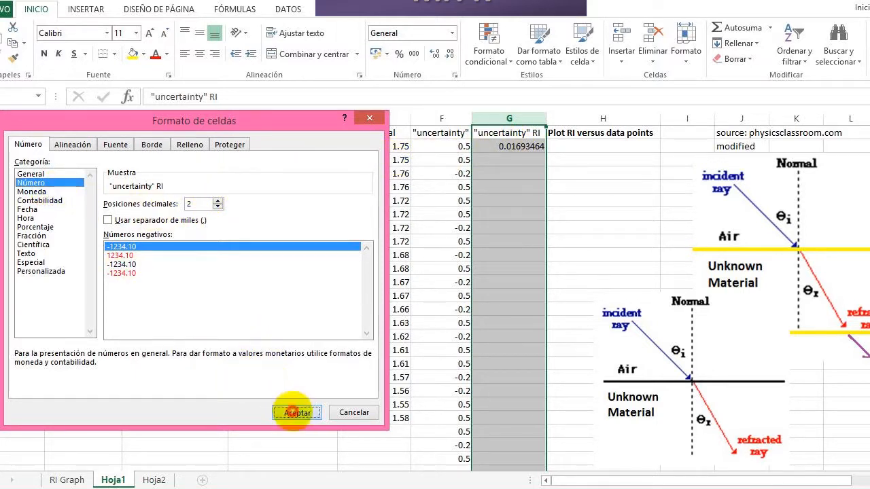
{"action": "left_click", "coordinate": [297, 412]}
Step: Fill the uncertainty formula from G2 down to G22, the row of data point 21, and check the copied cells
{"action": "left_click", "coordinate": [533, 147]}
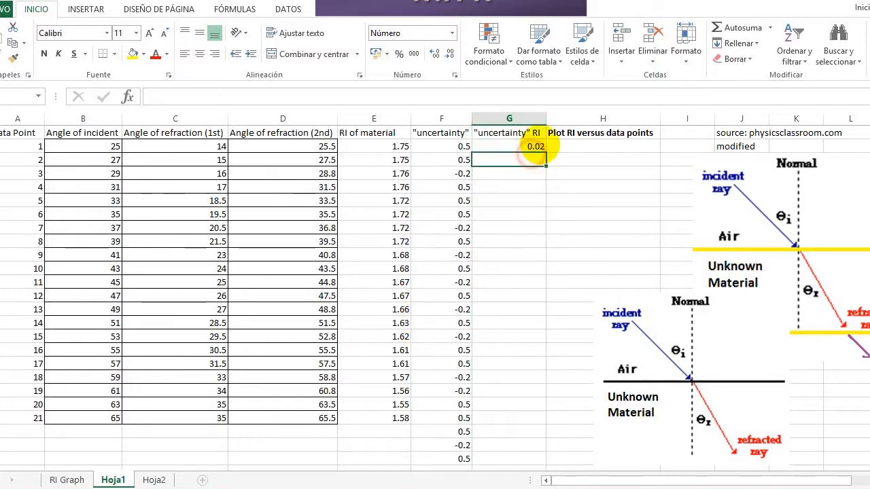
{"action": "left_click_drag", "start_coordinate": [545, 152], "coordinate": [554, 431]}
{"action": "left_click", "coordinate": [528, 419]}
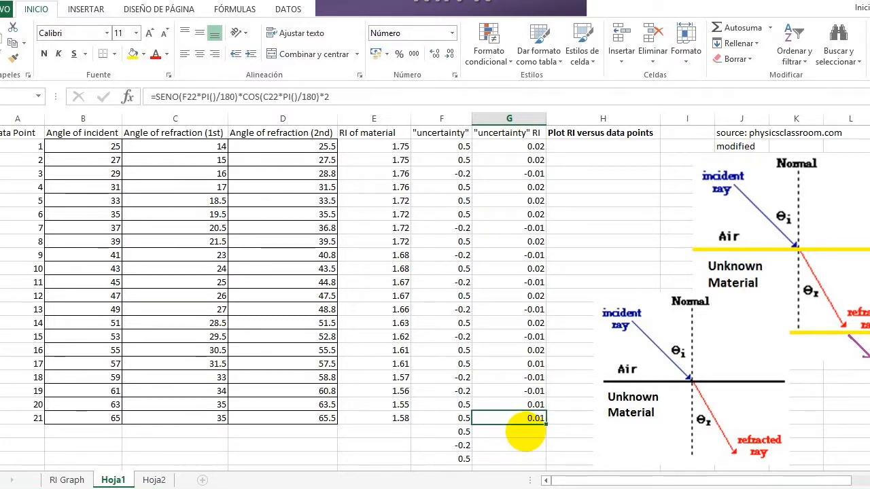
{"action": "left_click", "coordinate": [534, 148]}
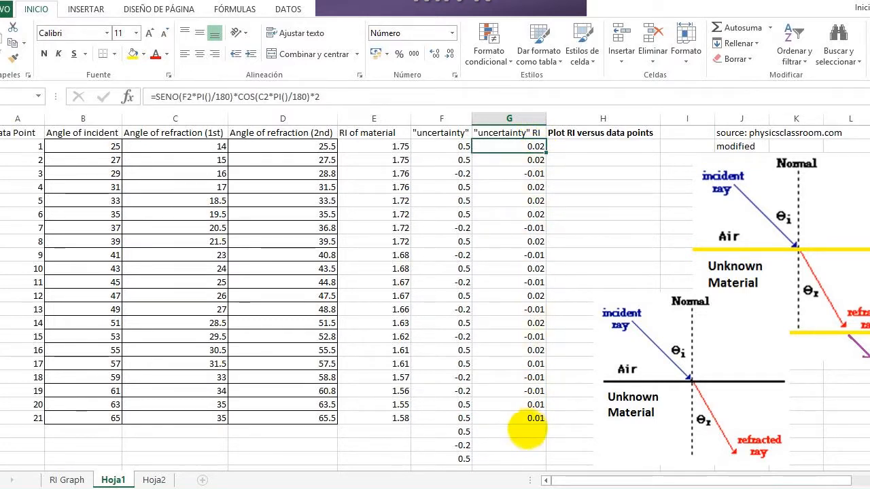
{"action": "left_click", "coordinate": [527, 433]}
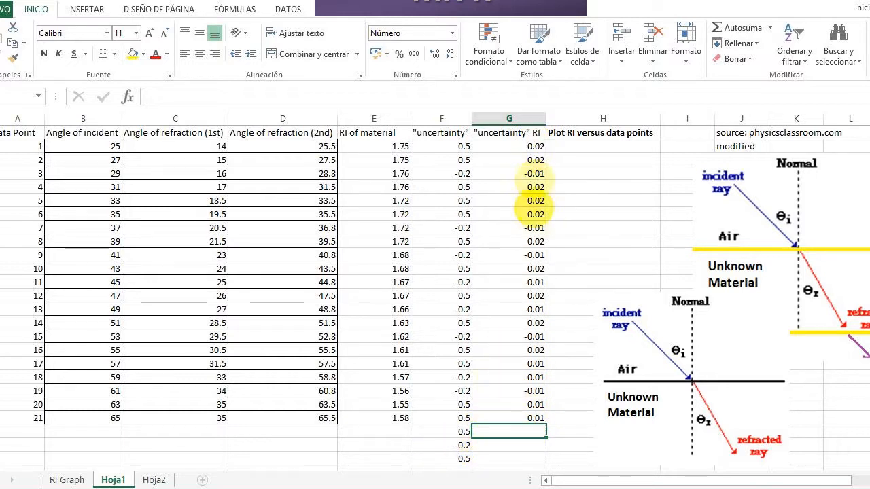
{"action": "left_click", "coordinate": [520, 147]}
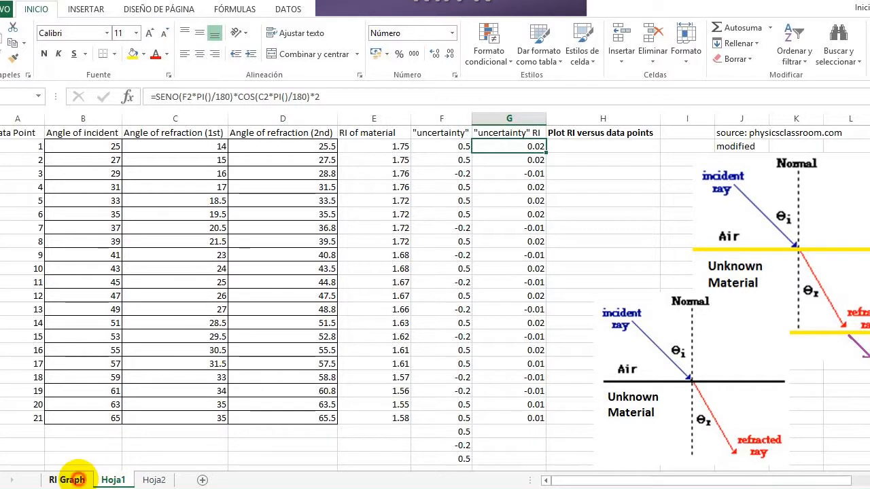
Step: On the RI Graph sheet, add error bars to the RI of material series and open the vertical error bar options
{"action": "left_click", "coordinate": [68, 480]}
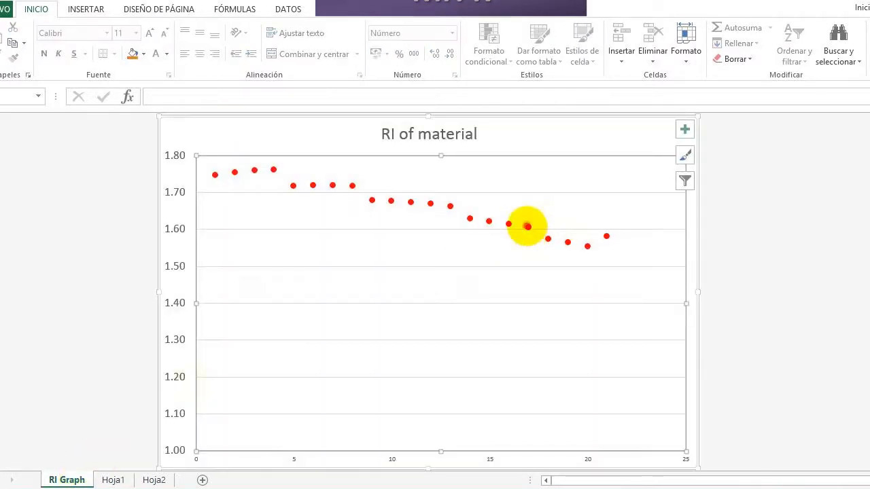
{"action": "left_click", "coordinate": [528, 225]}
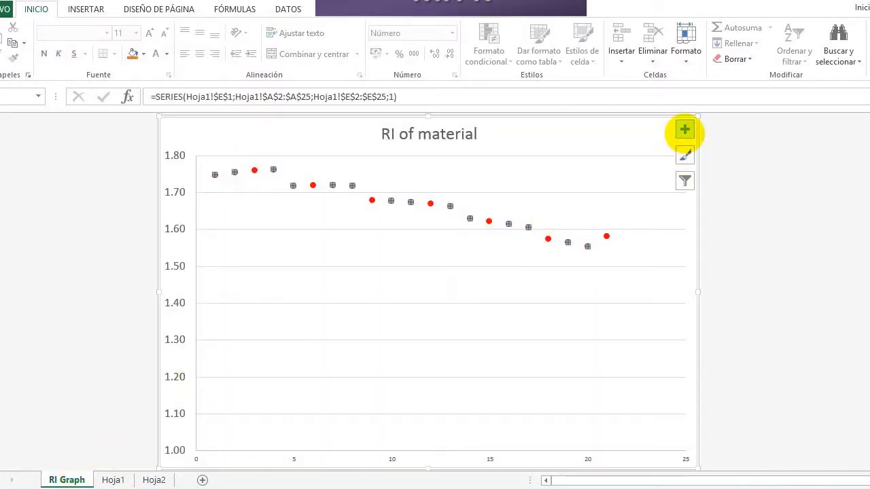
{"action": "left_click", "coordinate": [685, 131]}
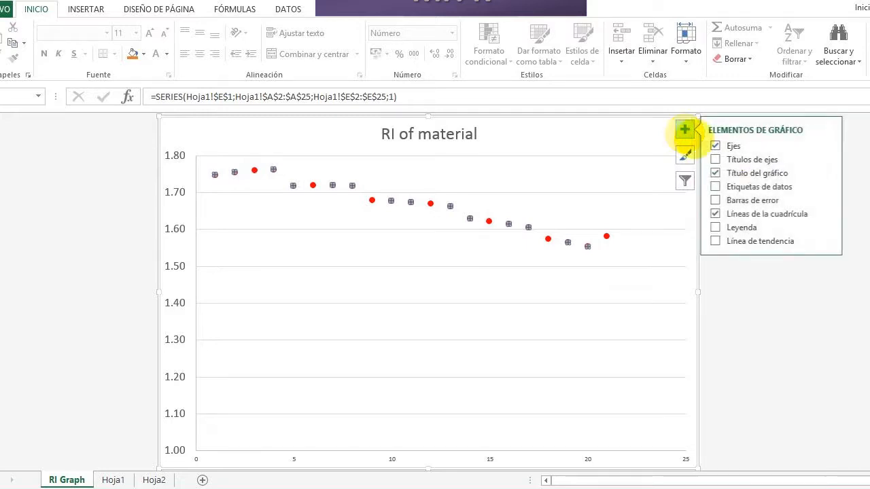
{"action": "left_click", "coordinate": [827, 199]}
{"action": "left_click", "coordinate": [636, 253]}
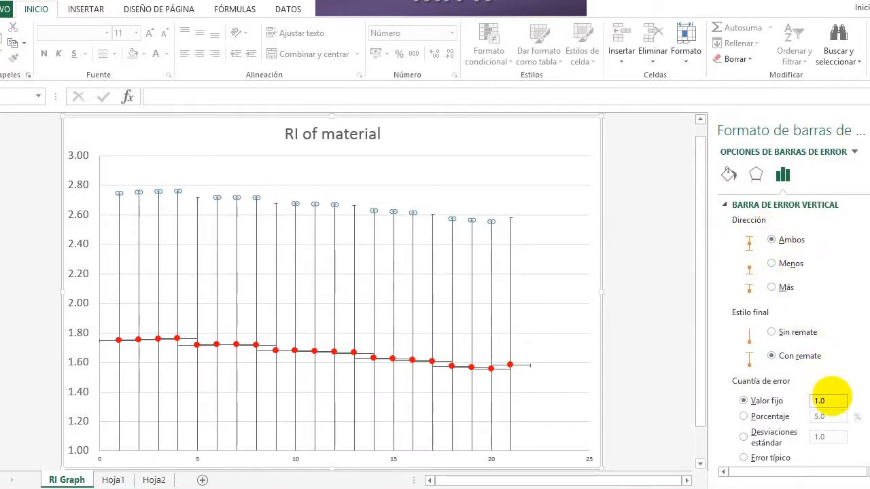
Step: Set the fixed error amount of the vertical error bars to .02
{"action": "double_click", "coordinate": [830, 400]}
{"action": "type", "text": ".0"}
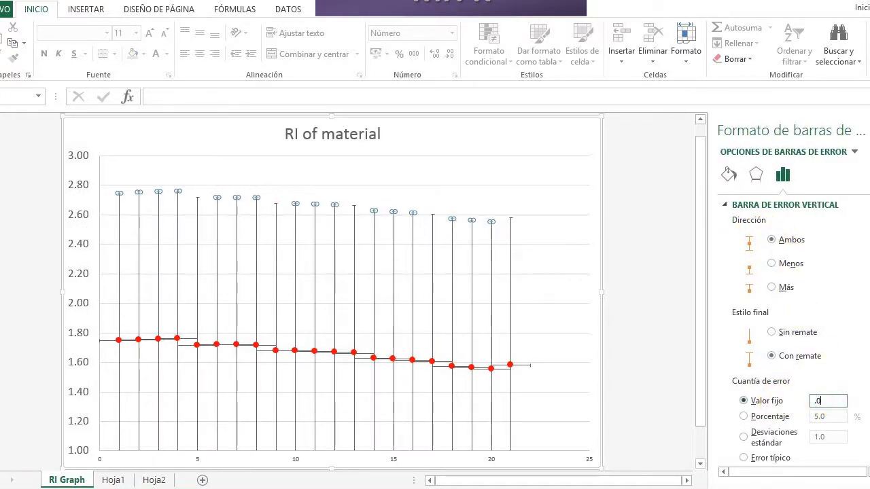
{"action": "type", "text": "2"}
{"action": "scroll", "coordinate": [831, 393], "scroll_direction": "down", "scroll_amount": 1}
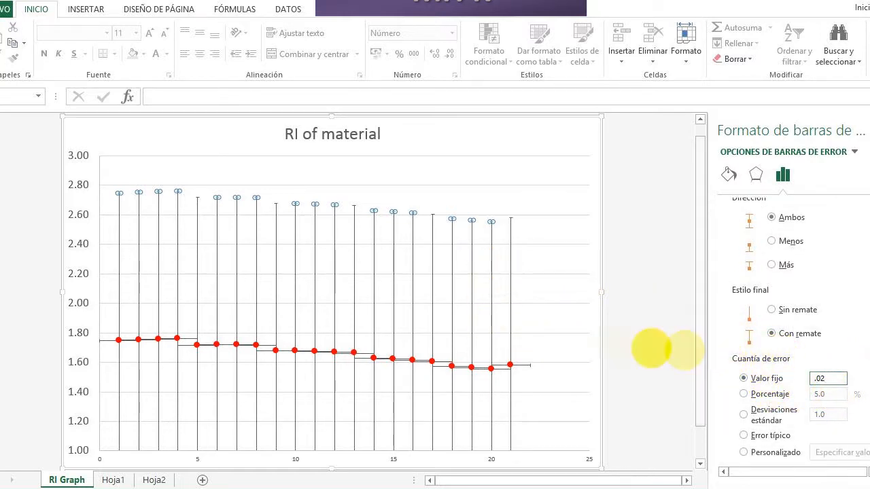
{"action": "left_click", "coordinate": [551, 346]}
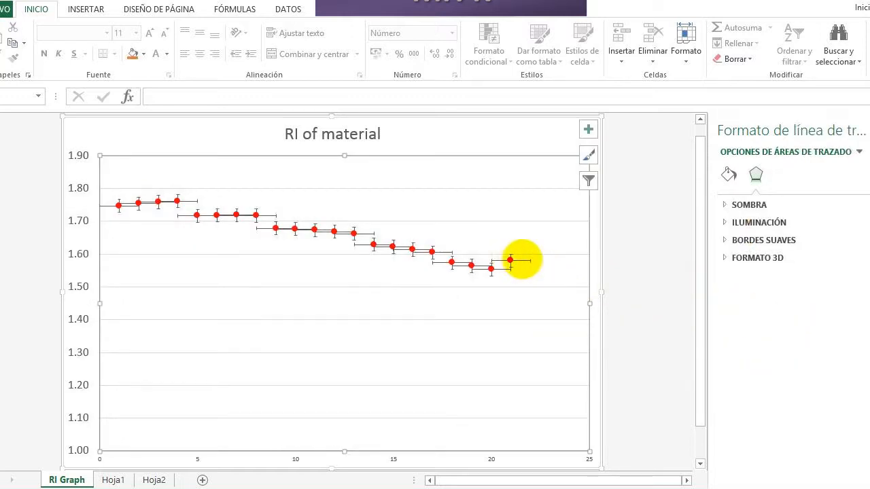
Step: Set the fixed error amount of the RI of material series' horizontal error bars to 0 and deselect the chart
{"action": "left_click", "coordinate": [521, 259]}
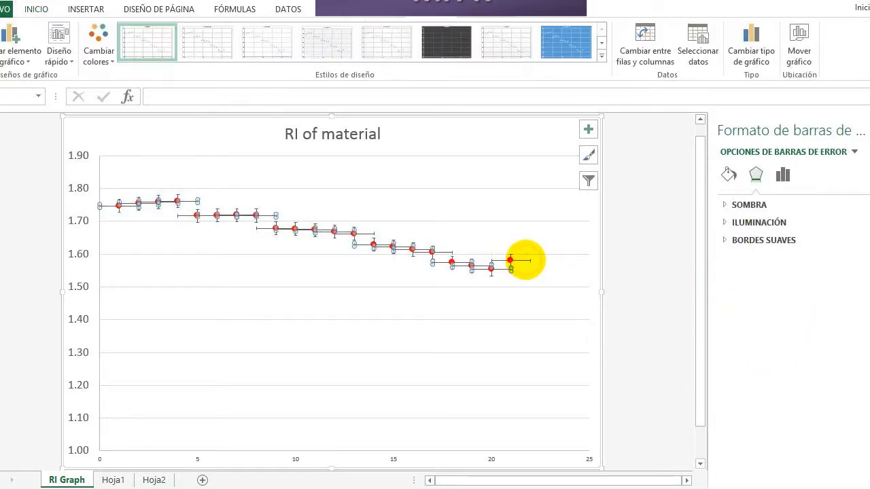
{"action": "right_click", "coordinate": [525, 260]}
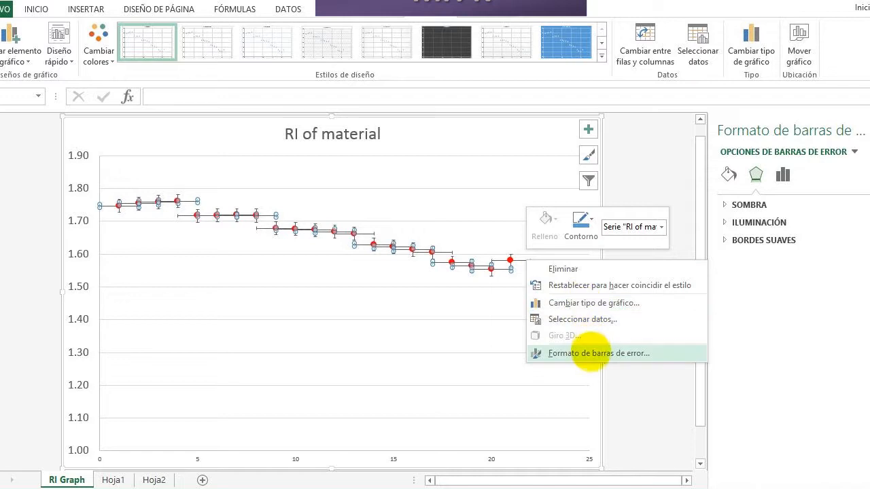
{"action": "left_click", "coordinate": [589, 354]}
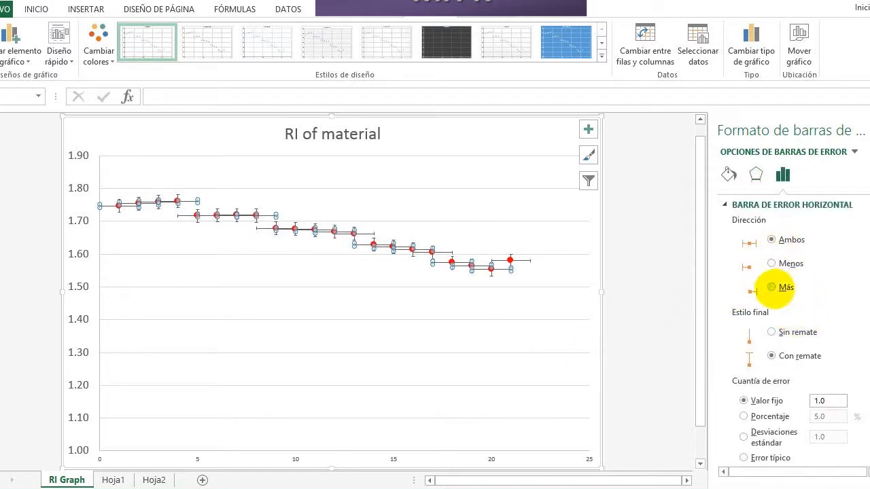
{"action": "scroll", "coordinate": [775, 408], "scroll_direction": "down", "scroll_amount": 1}
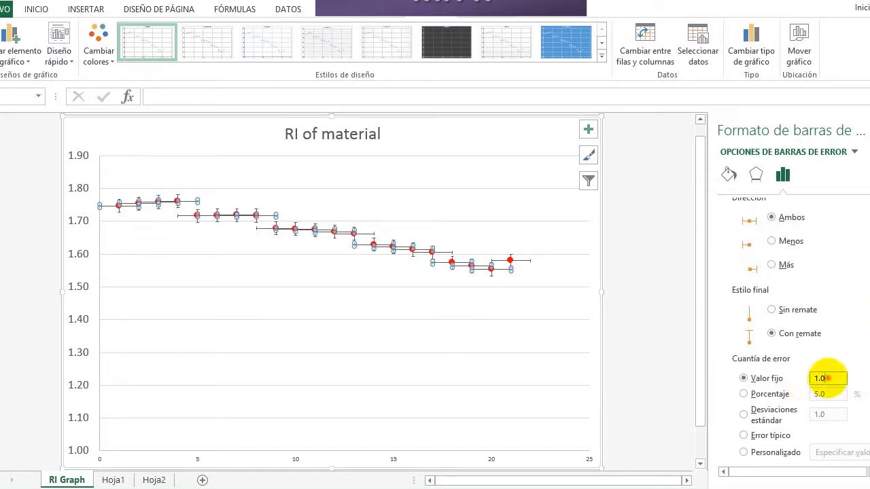
{"action": "left_click_drag", "start_coordinate": [827, 379], "coordinate": [791, 381]}
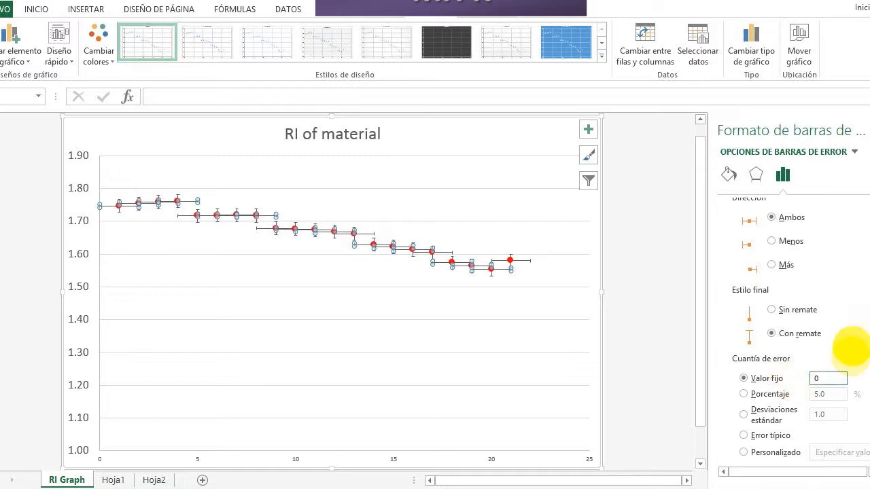
{"action": "left_click", "coordinate": [840, 288]}
{"action": "left_click", "coordinate": [648, 272]}
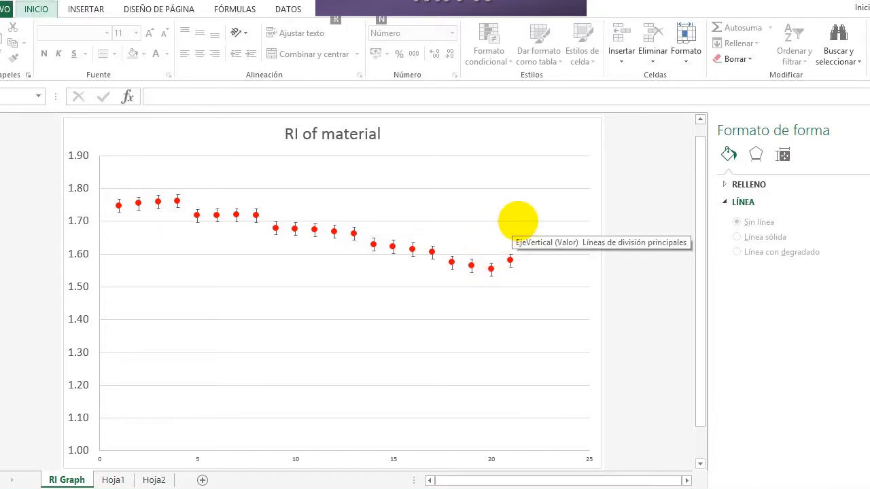
Step: Compare the data and uncertainty columns on Hoja1 with the error bars plotted on the RI Graph sheet
{"action": "left_click", "coordinate": [112, 480]}
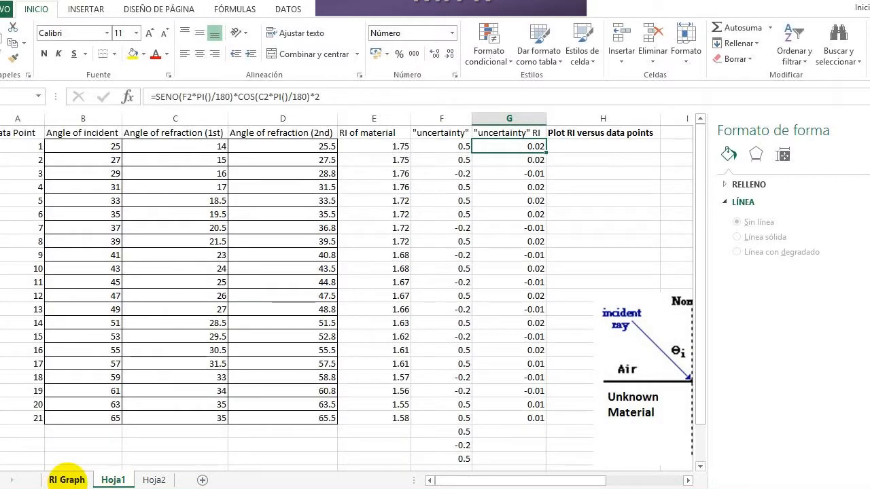
{"action": "left_click", "coordinate": [66, 479]}
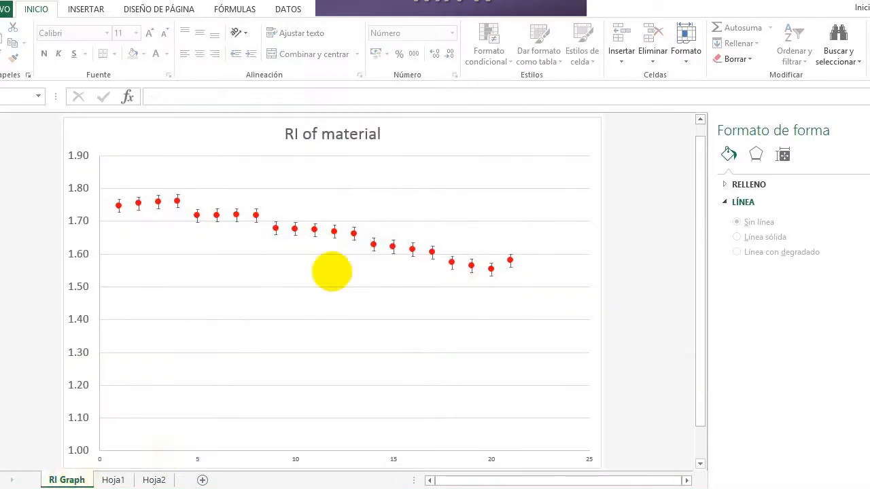
{"action": "left_click", "coordinate": [112, 479]}
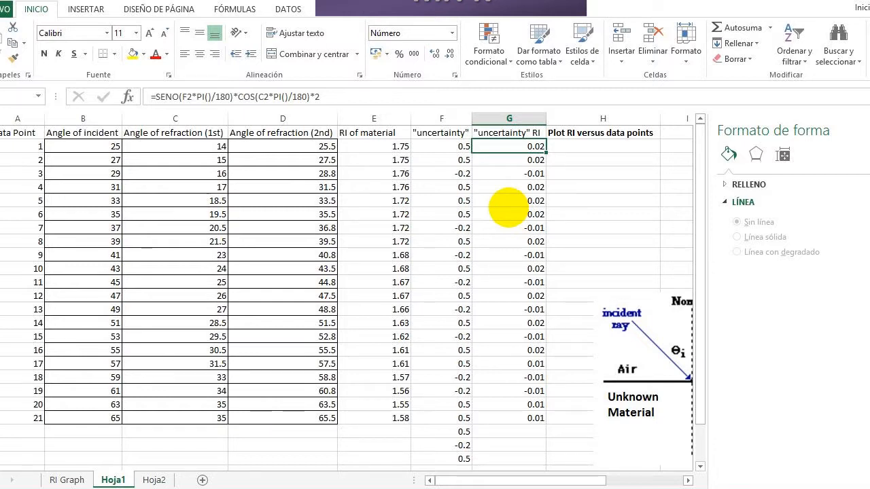
{"action": "left_click", "coordinate": [24, 144]}
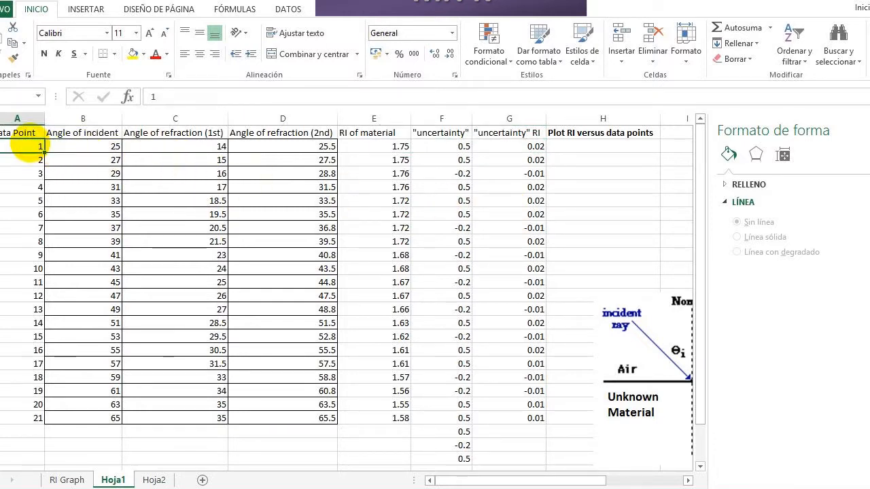